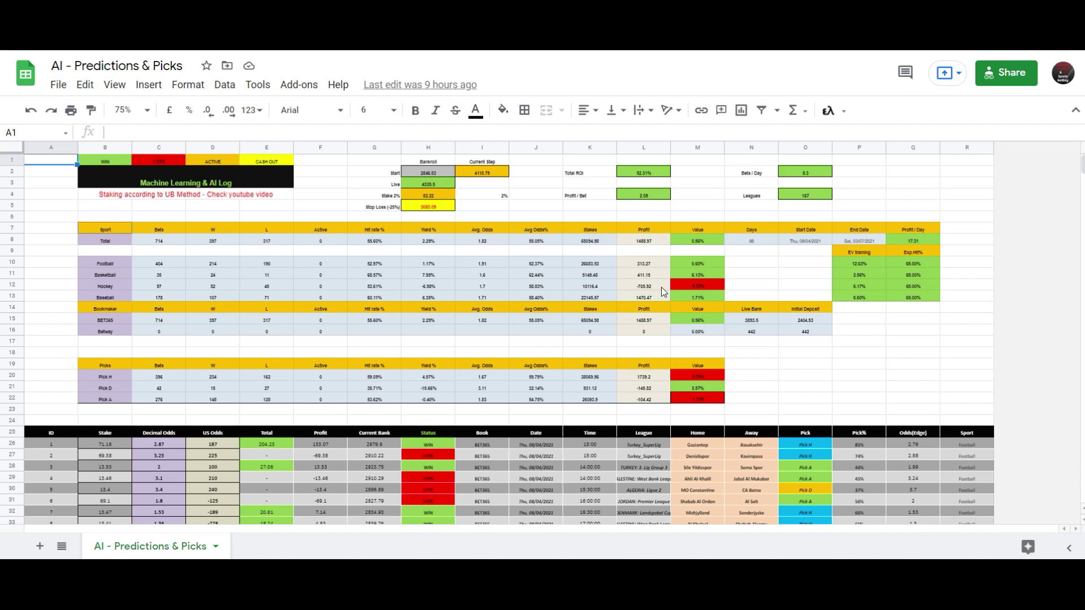
# - Examine the most recent bets at the end of the log, highlighting their Status results in H720:H739 and decimal odds in C719:C739
pyautogui.moveTo(1081, 173); pyautogui.dragTo(1080, 433)
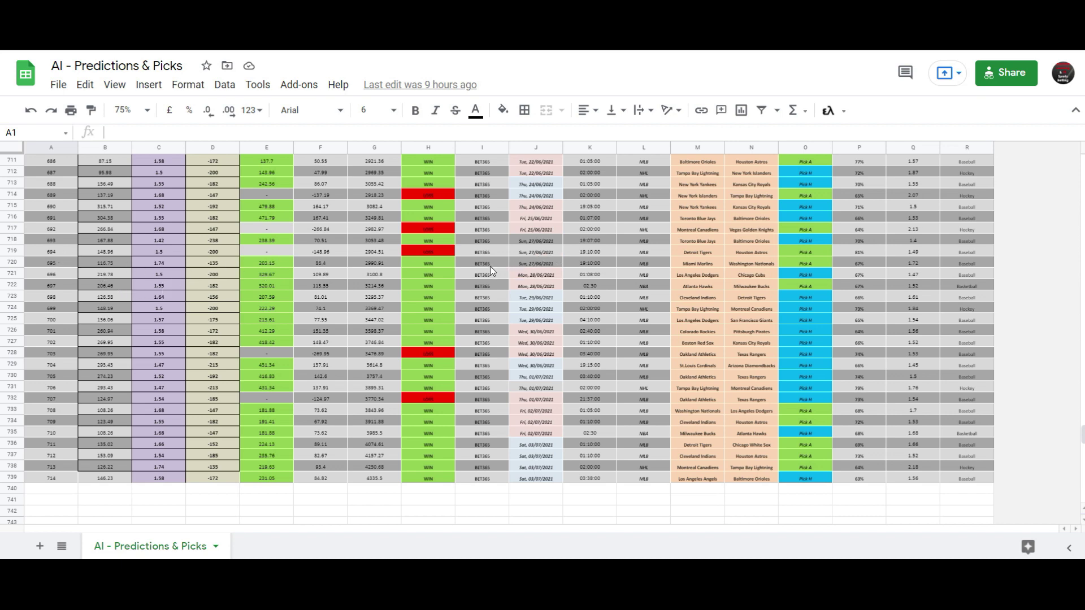
pyautogui.moveTo(443, 263); pyautogui.dragTo(443, 478)
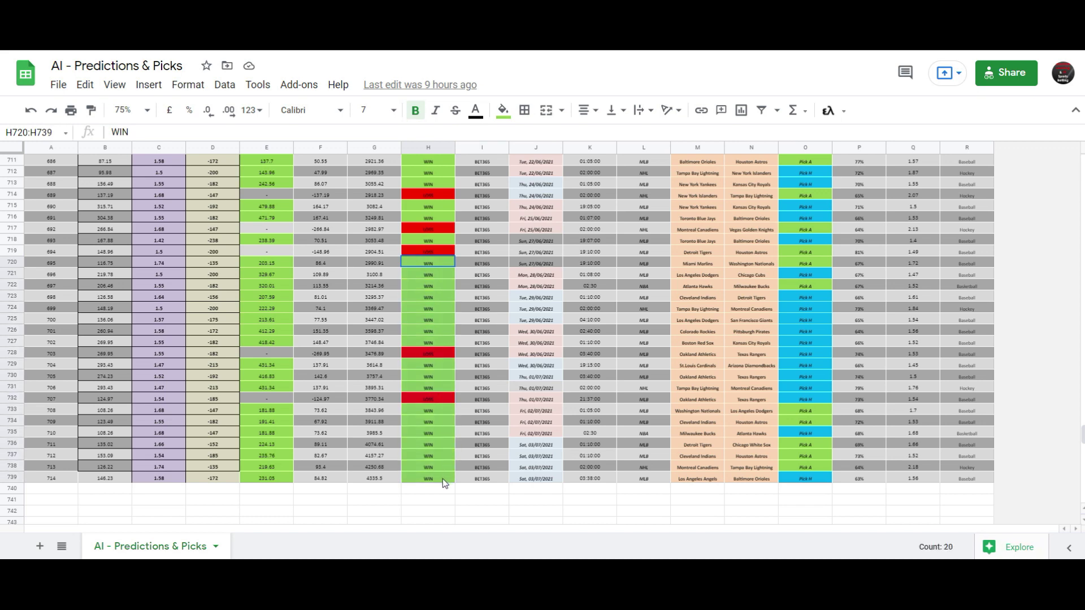
pyautogui.click(444, 264)
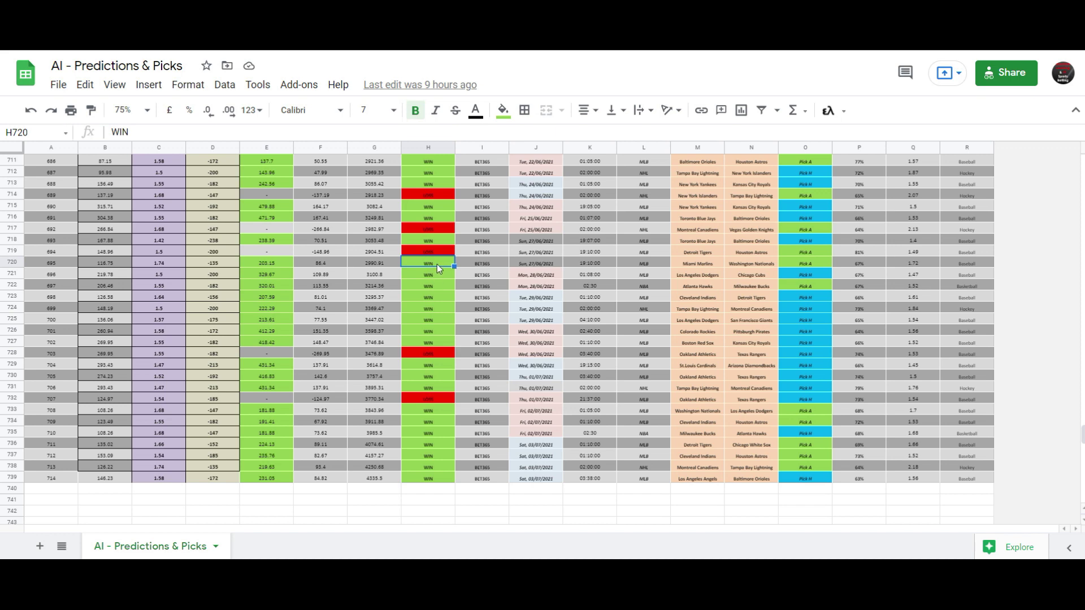
pyautogui.moveTo(438, 266); pyautogui.dragTo(438, 320)
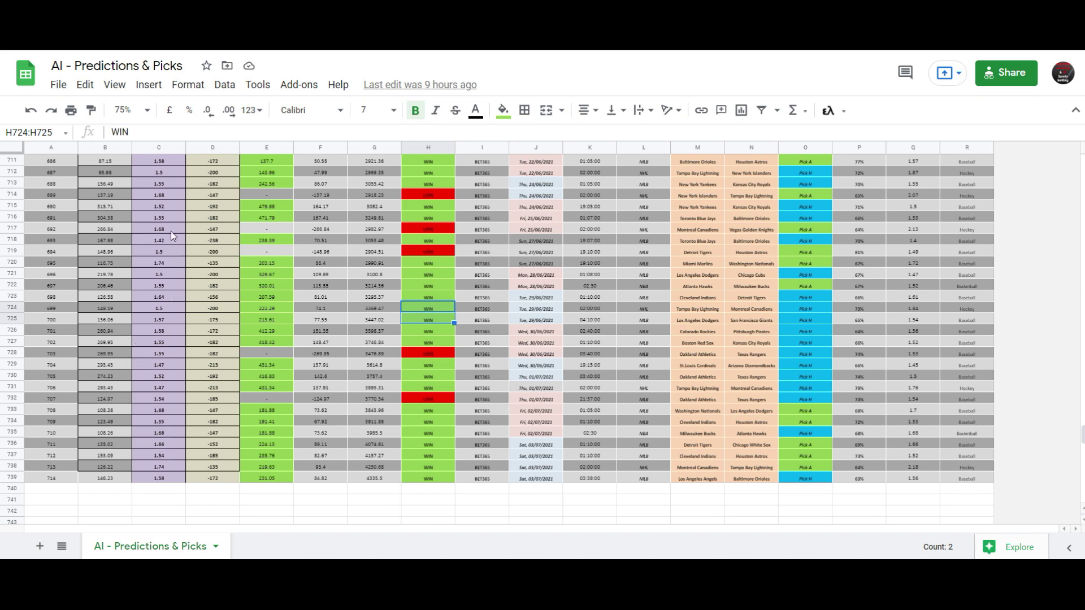
pyautogui.moveTo(167, 250); pyautogui.dragTo(170, 475)
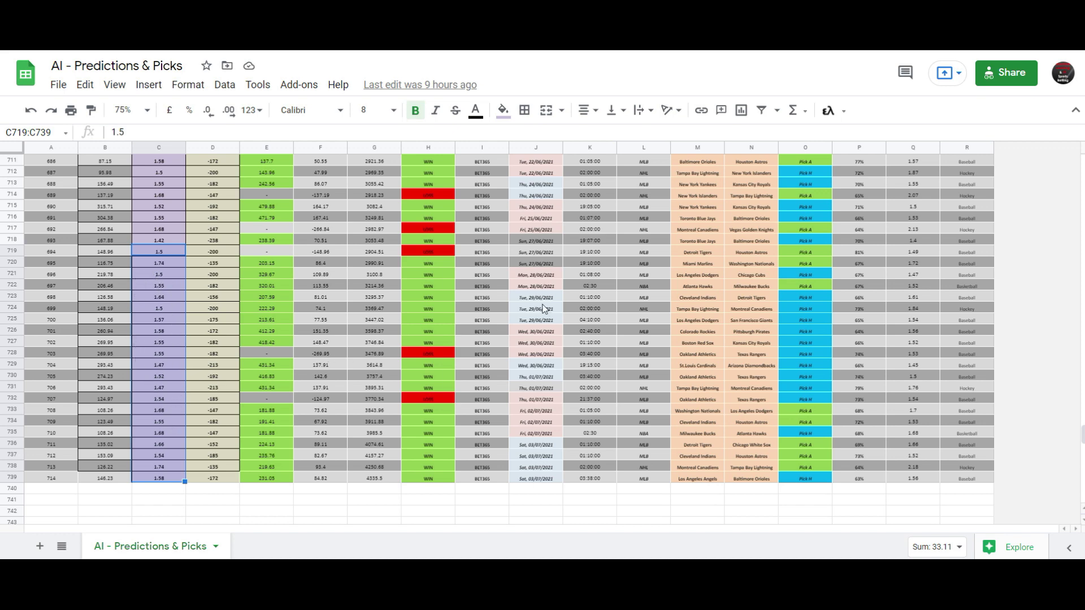
# - Look through the earlier bets in the log for winning and losing streaks, highlighting the winning run in H554:H564
pyautogui.scroll(4, 447, 303)
pyautogui.scroll(4, 447, 303)
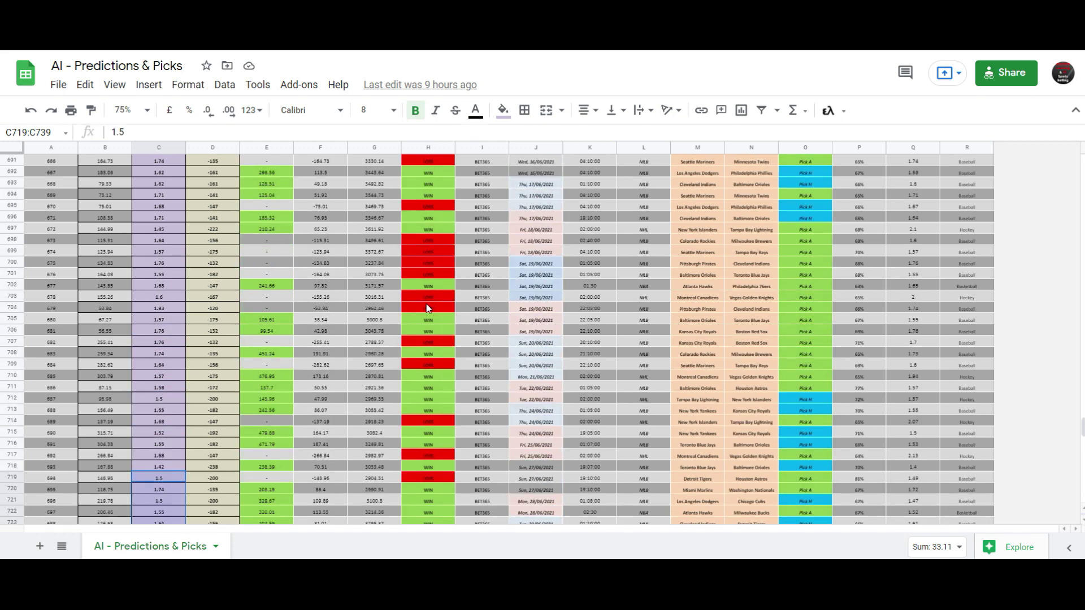
pyautogui.scroll(13, 425, 366)
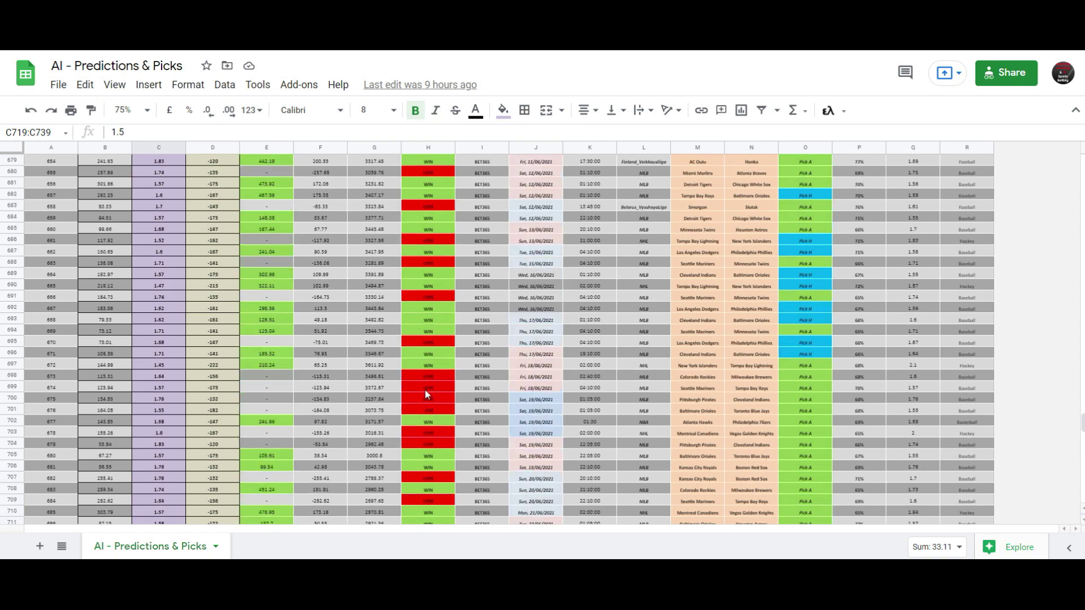
pyautogui.scroll(20, 414, 345)
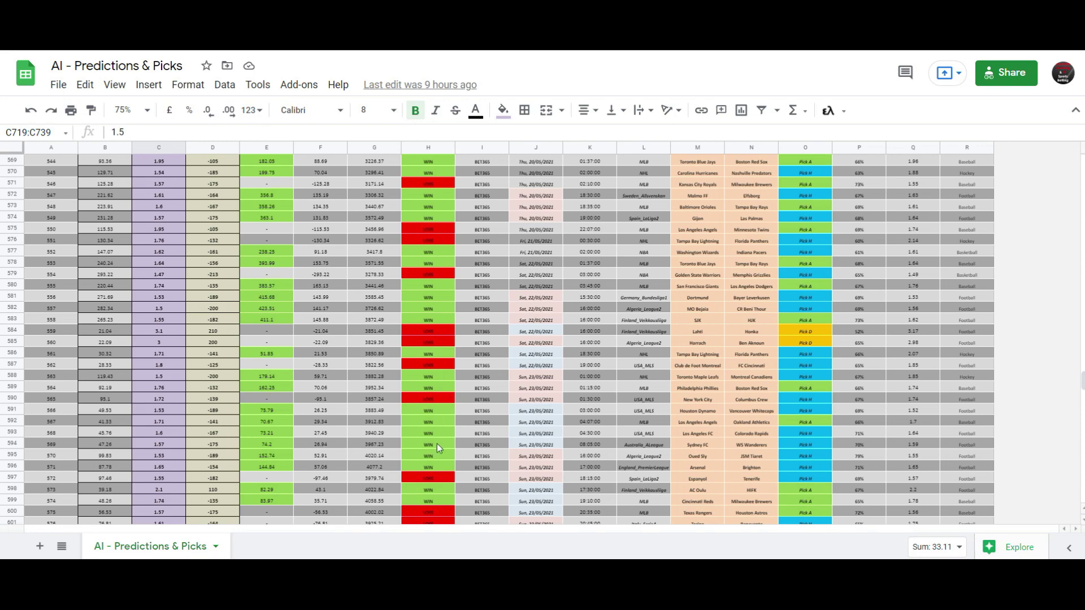
pyautogui.scroll(8, 434, 292)
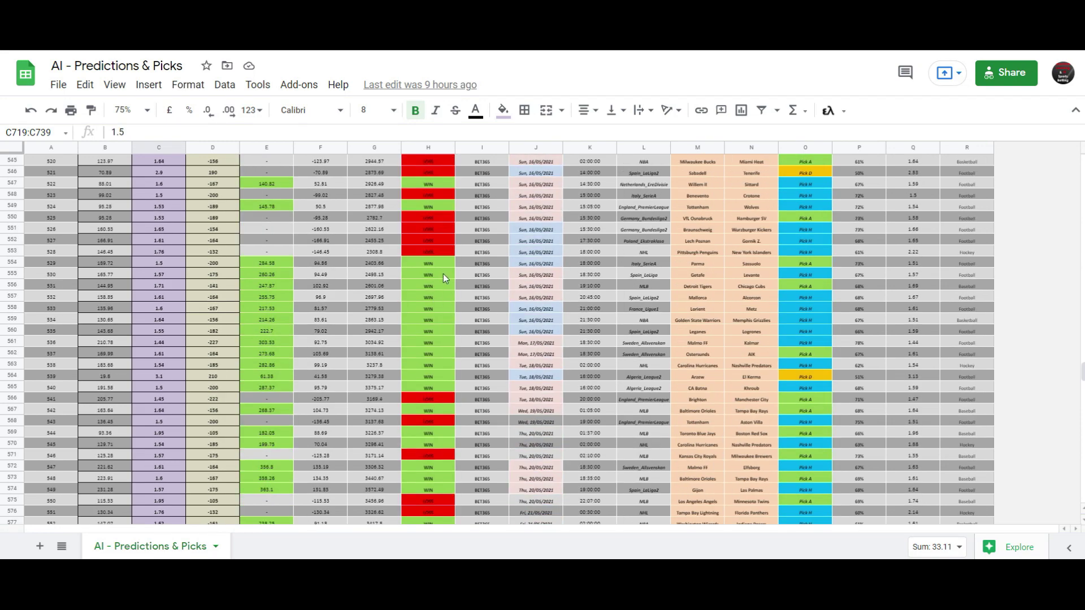
pyautogui.moveTo(445, 263); pyautogui.dragTo(432, 377)
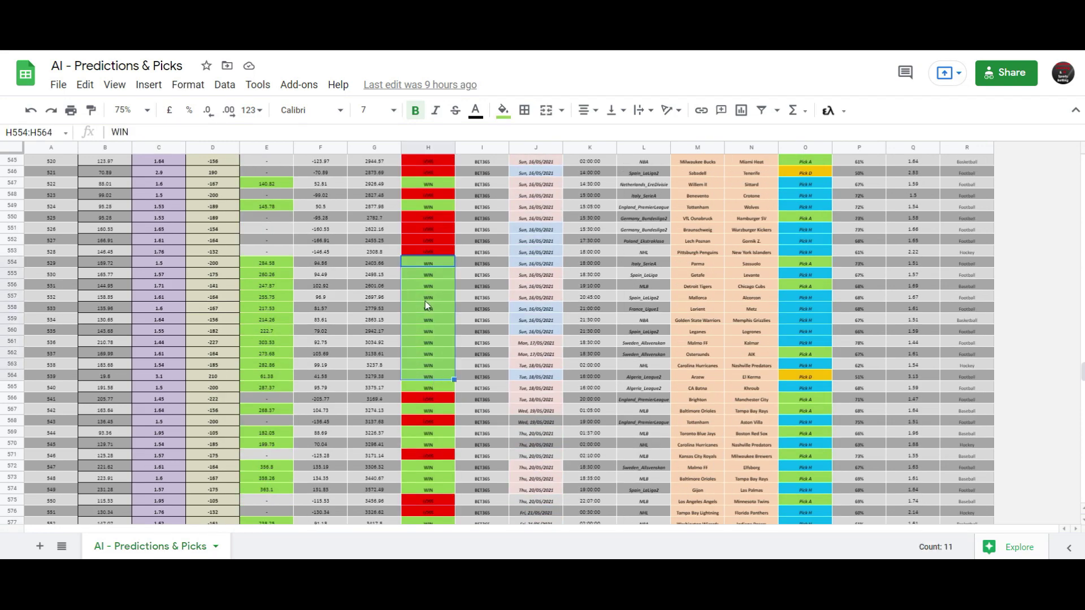
pyautogui.scroll(5, 425, 301)
pyautogui.scroll(-20, 425, 304)
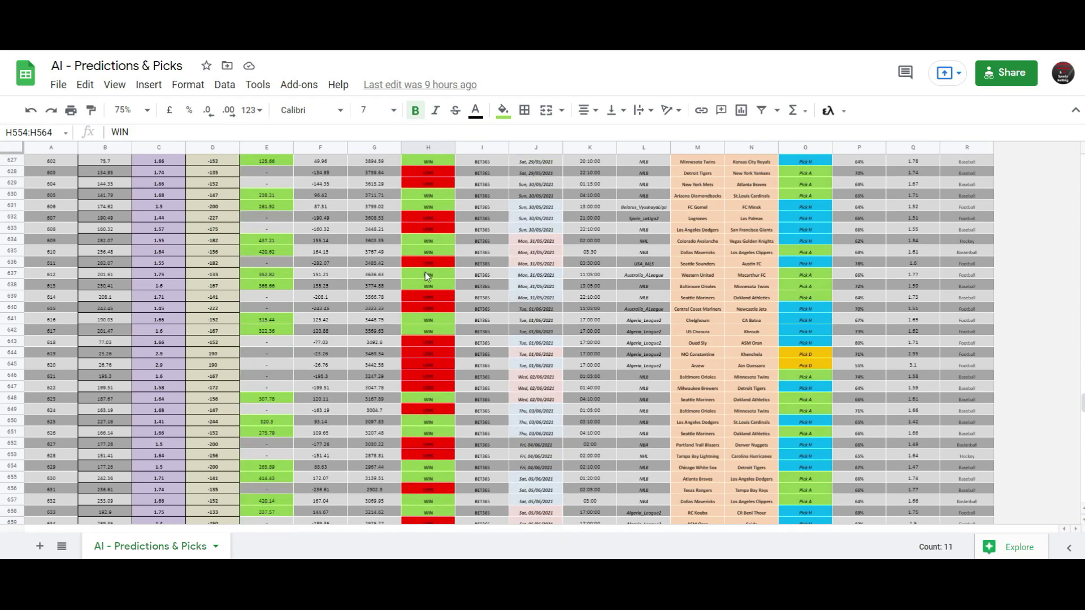
pyautogui.scroll(-18, 427, 277)
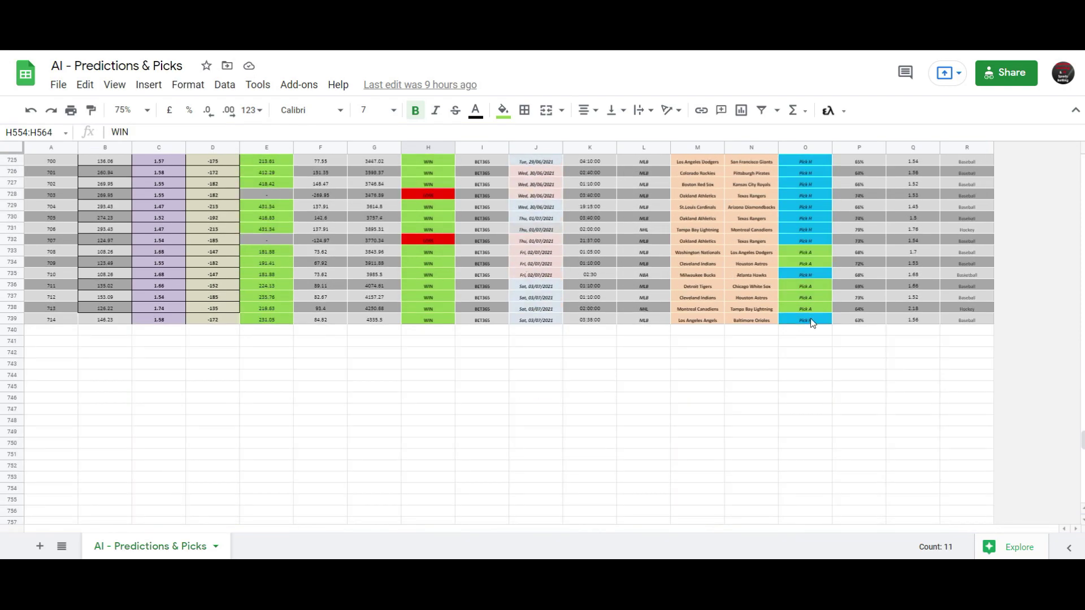
pyautogui.moveTo(1080, 442); pyautogui.dragTo(1077, 158)
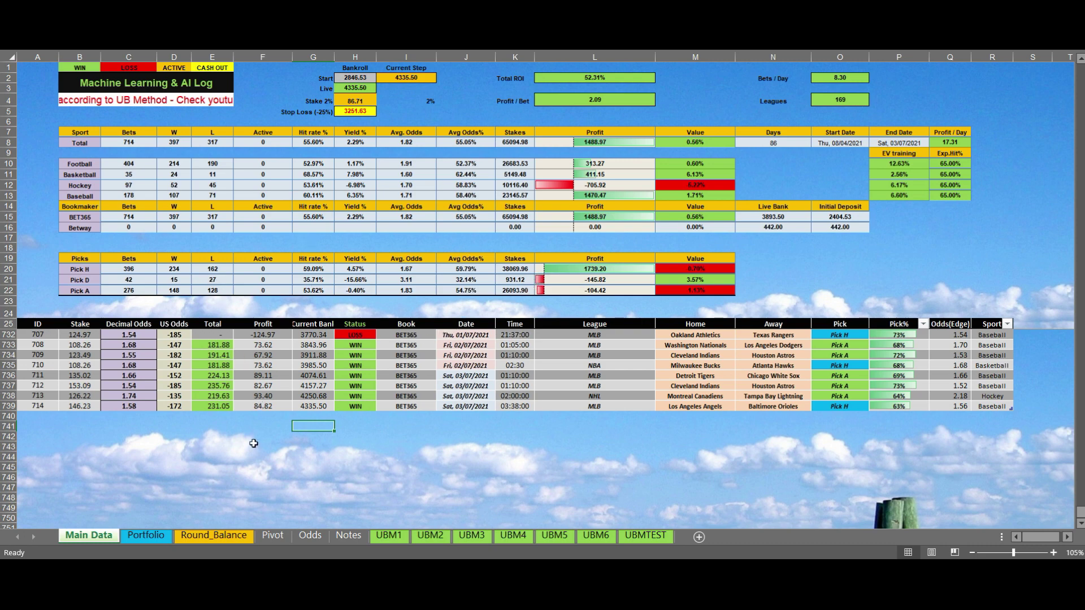
# - Open the Portfolio sheet and review its charts and the sport and bookmaker summary tables
pyautogui.click(153, 538)
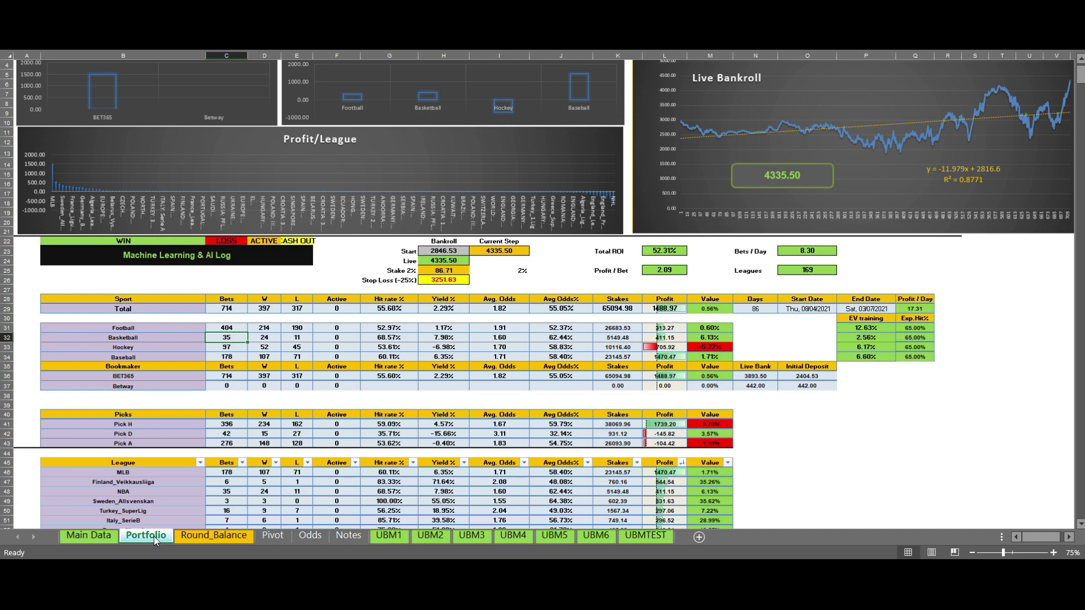
pyautogui.scroll(-1, 282, 375)
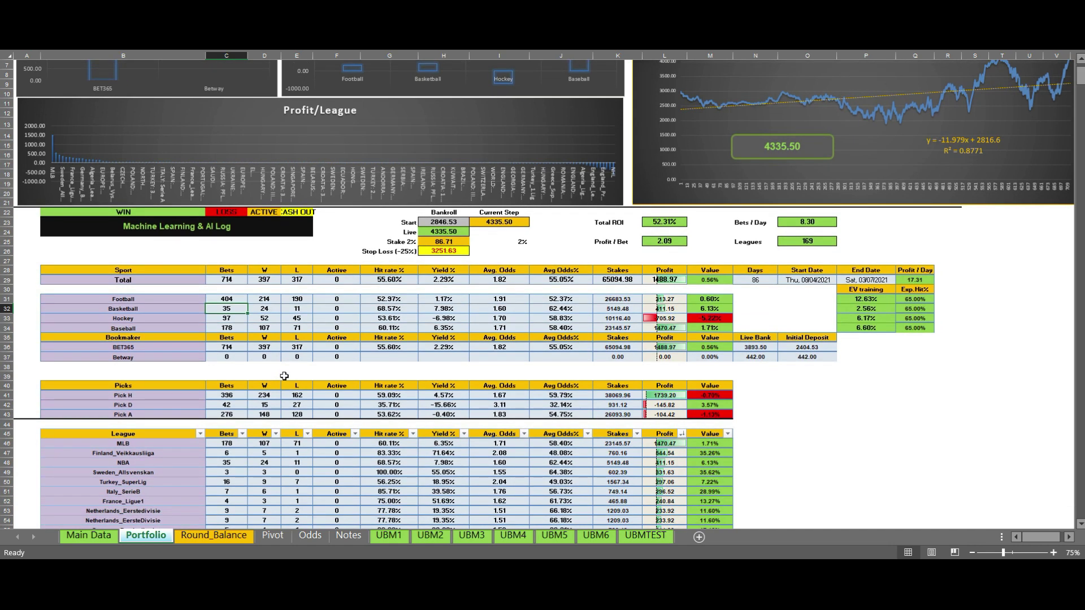
pyautogui.scroll(1, 284, 376)
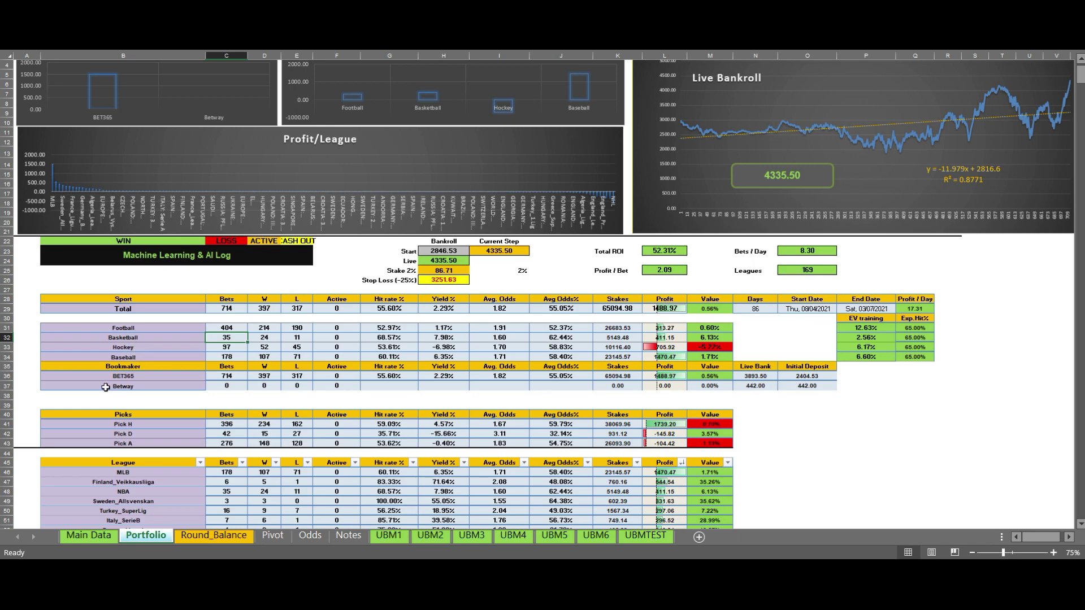
pyautogui.scroll(-5, 105, 387)
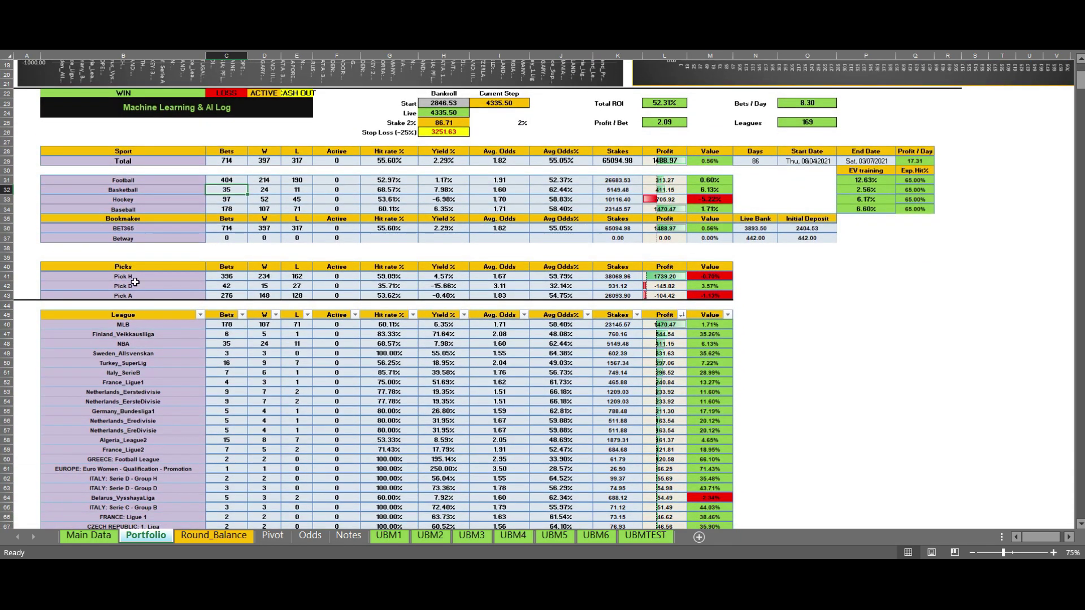
# - Examine the Picks table, highlighting the stakes of Pick H, Pick D and Pick A and the average odds percentages of Pick H and Pick D
pyautogui.click(134, 278)
pyautogui.click(137, 296)
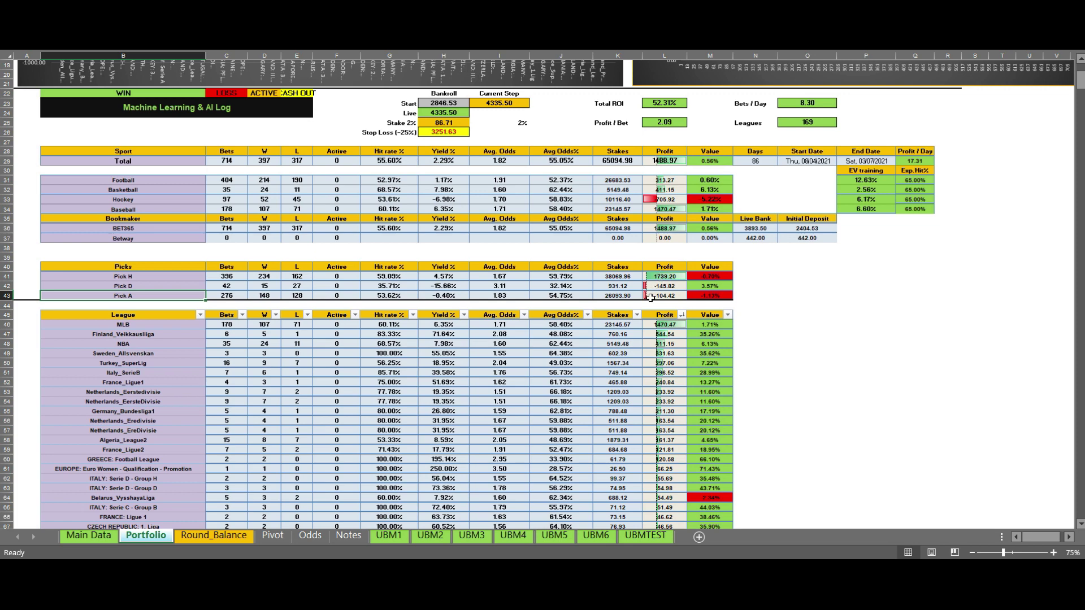
pyautogui.moveTo(614, 276); pyautogui.dragTo(615, 291)
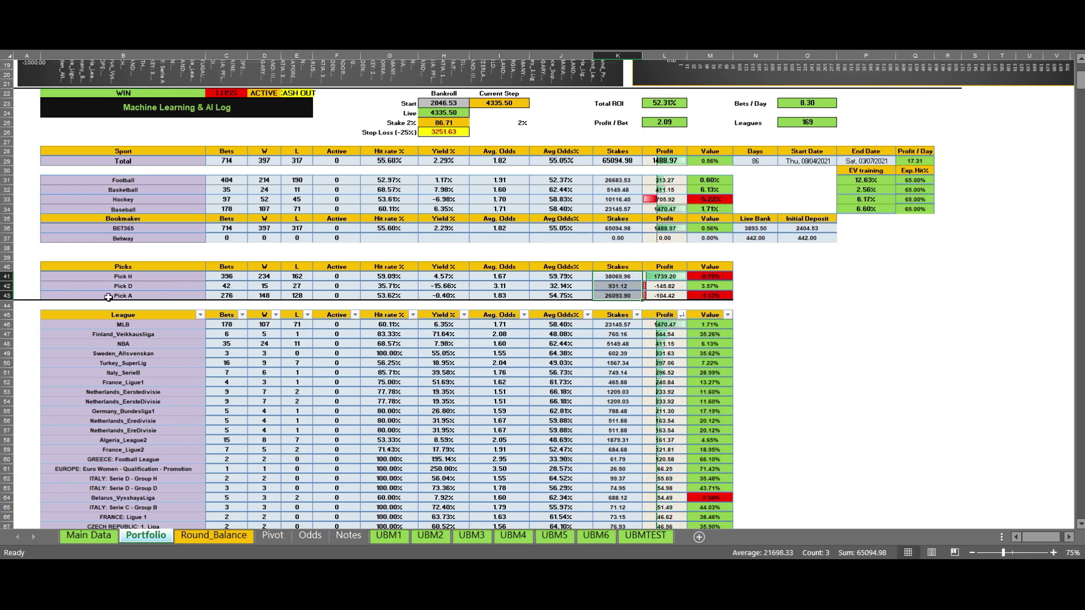
pyautogui.moveTo(574, 276); pyautogui.dragTo(574, 290)
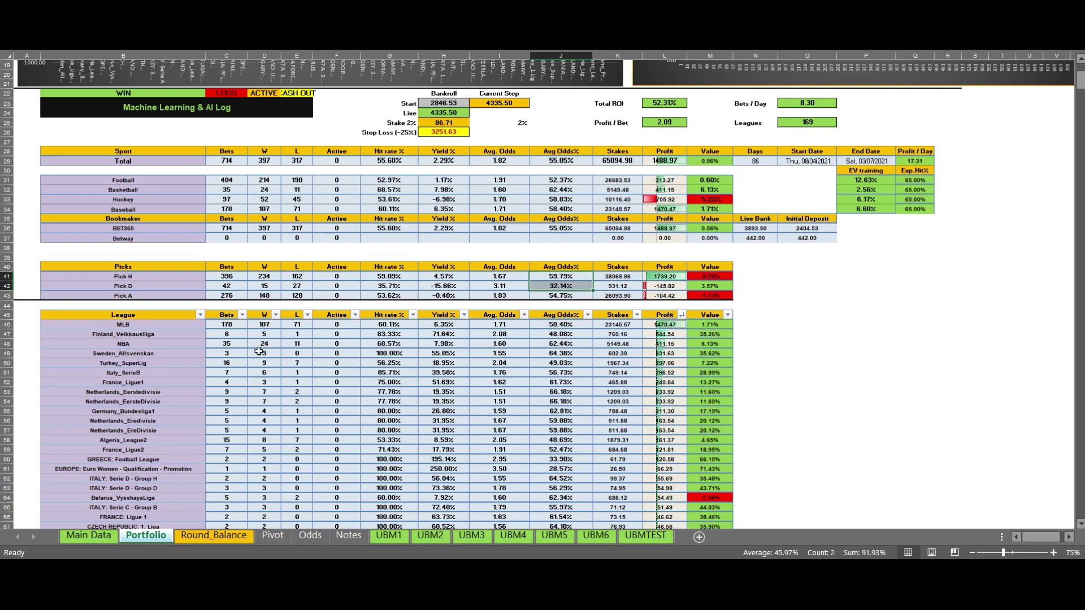
# - Examine the first leagues in the League table: MLB, Finland_Veikkausliiga, NBA and Sweden_Allsvenskan
pyautogui.scroll(-2, 237, 363)
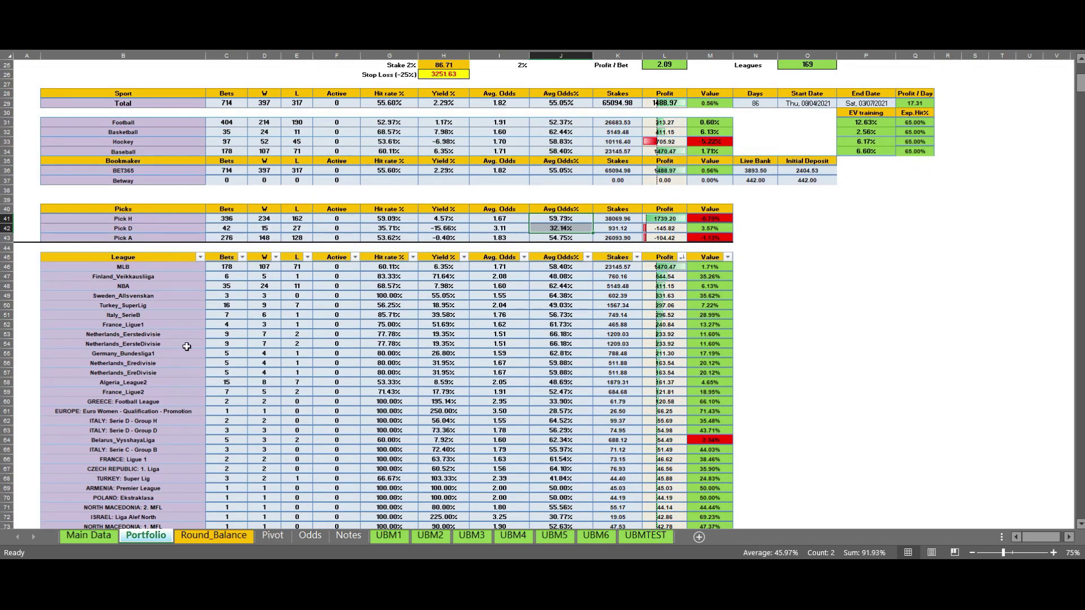
pyautogui.moveTo(161, 271); pyautogui.dragTo(161, 285)
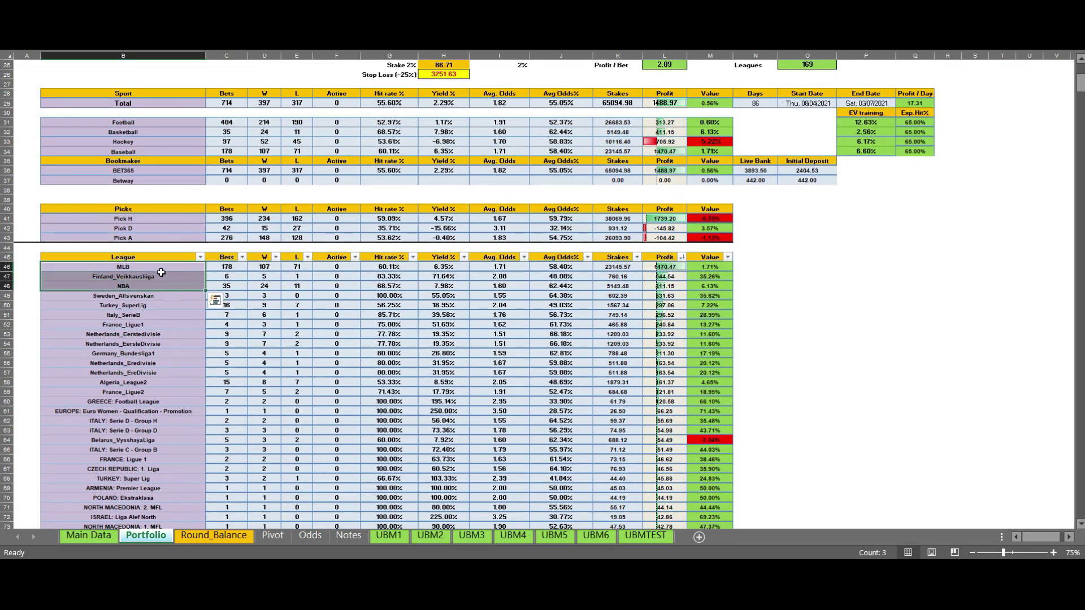
pyautogui.click(141, 277)
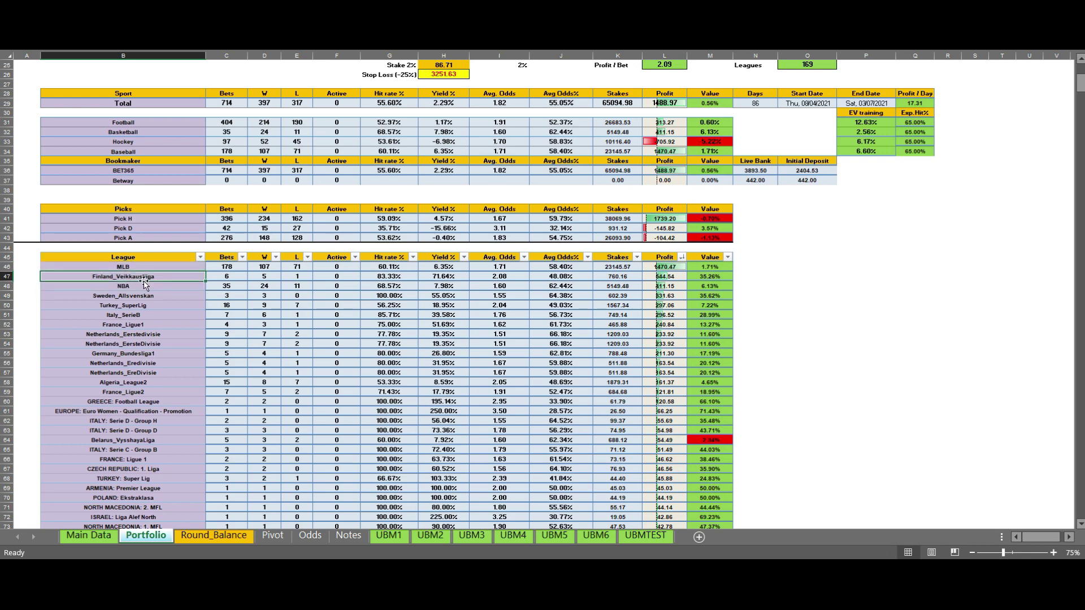
pyautogui.click(141, 288)
pyautogui.click(146, 294)
# - Look through the League table down to the losing leagues and highlight the win counts of the first four leagues
pyautogui.scroll(-20, 158, 305)
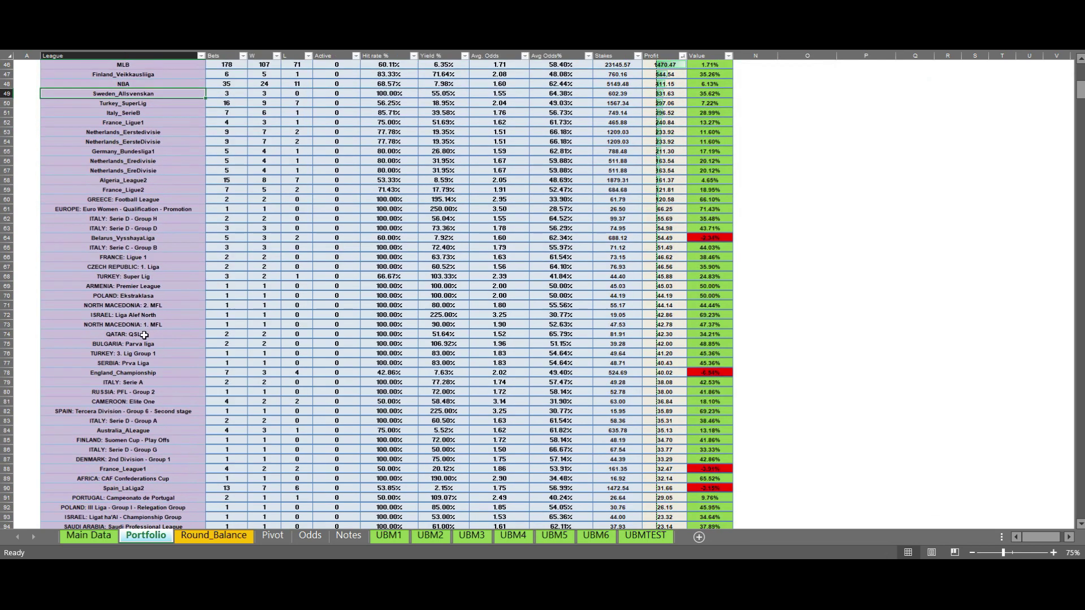
pyautogui.scroll(-10, 146, 328)
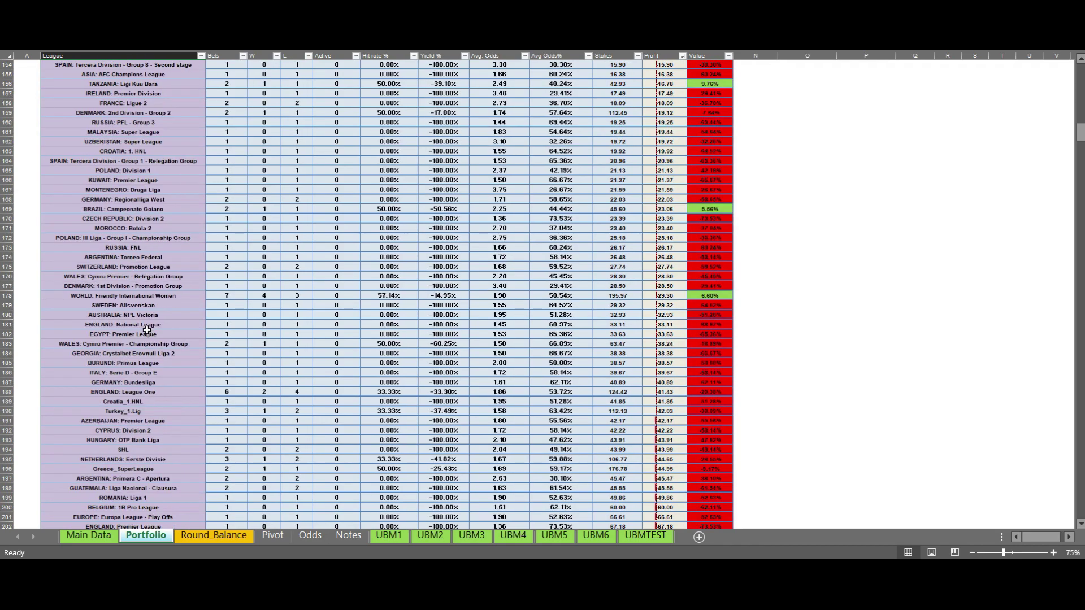
pyautogui.scroll(8, 148, 327)
pyautogui.scroll(20, 150, 327)
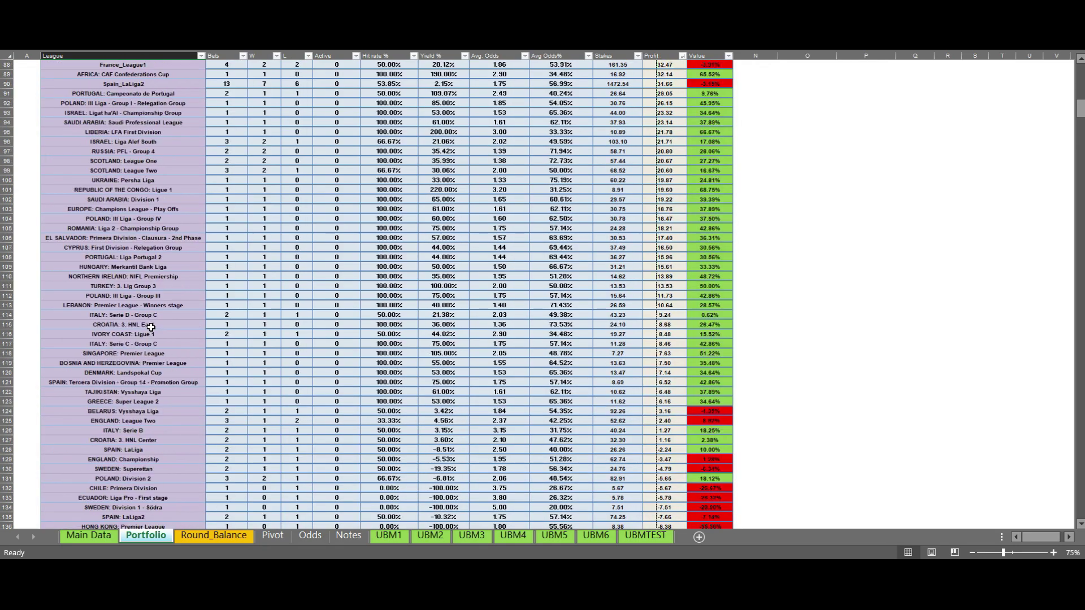
pyautogui.scroll(4, 154, 327)
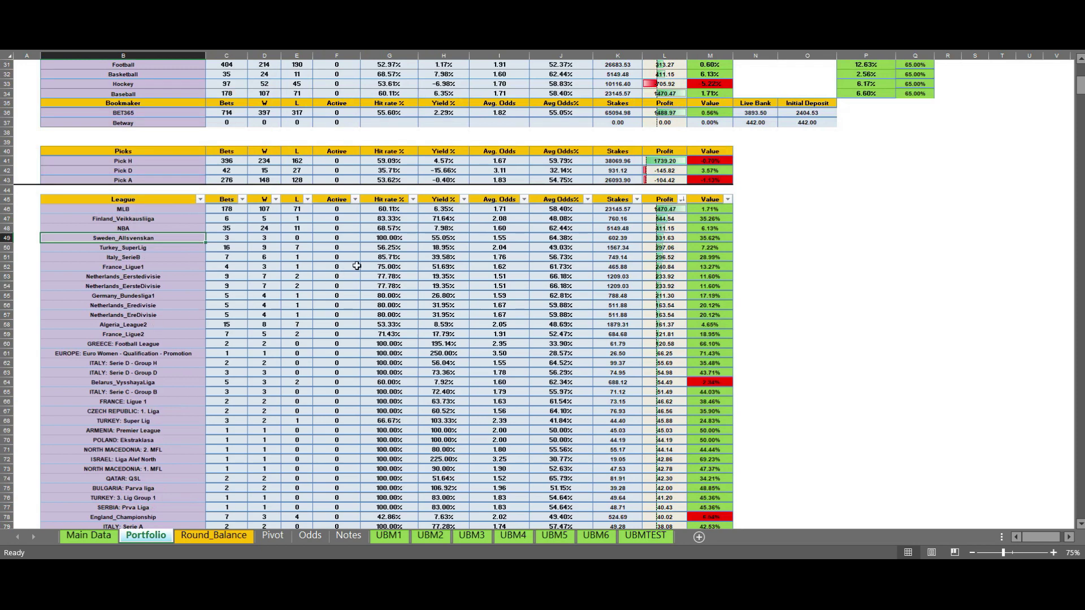
pyautogui.moveTo(230, 208); pyautogui.dragTo(259, 238)
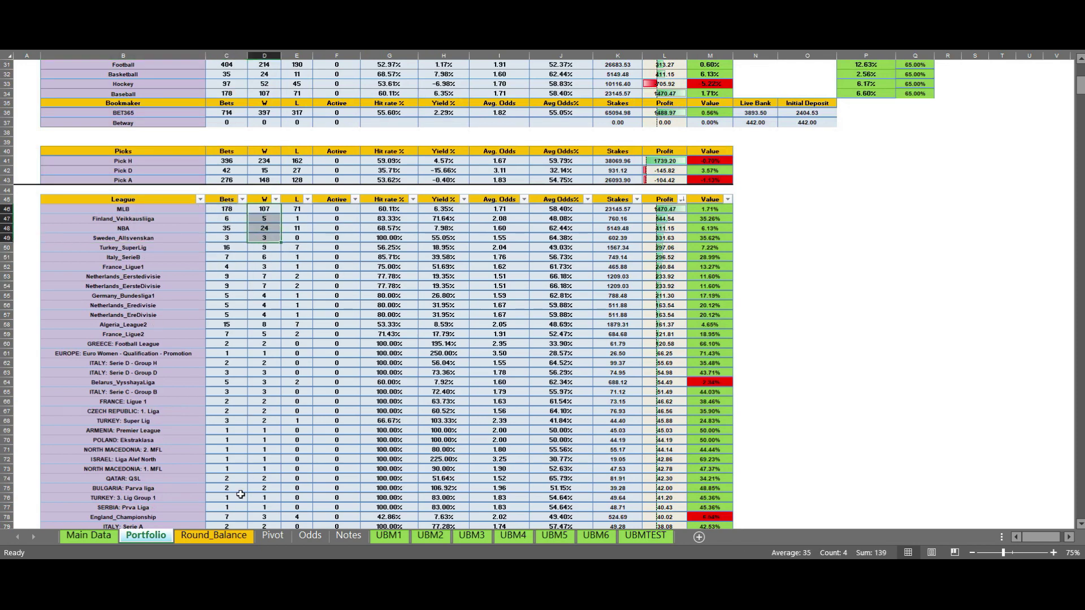
pyautogui.click(270, 227)
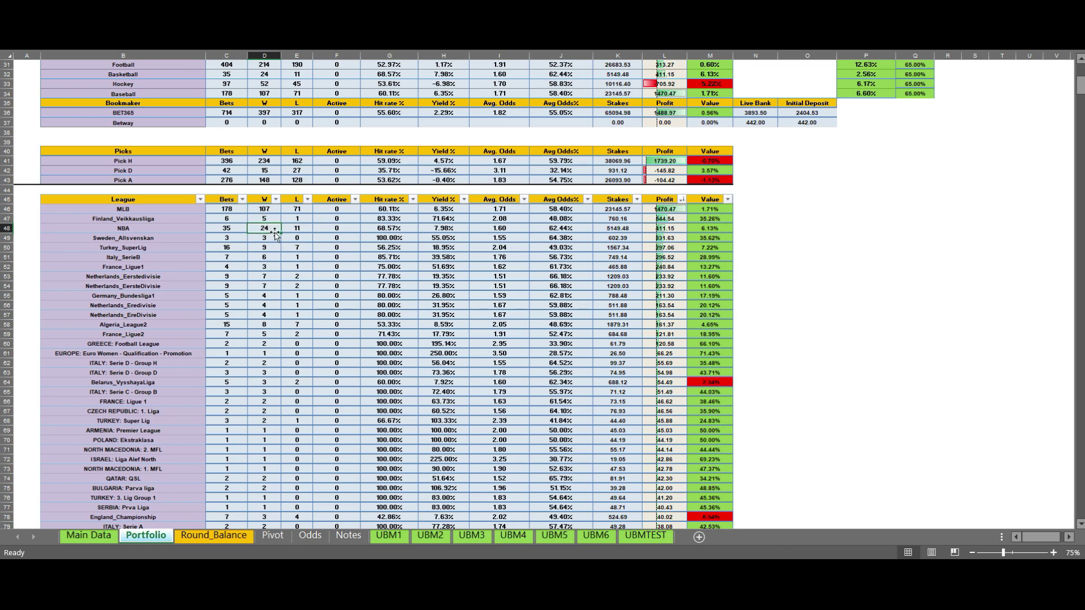
# - Check the latest bets on the Main Data sheet and return to the profit and bankroll charts on the Portfolio sheet
pyautogui.click(88, 535)
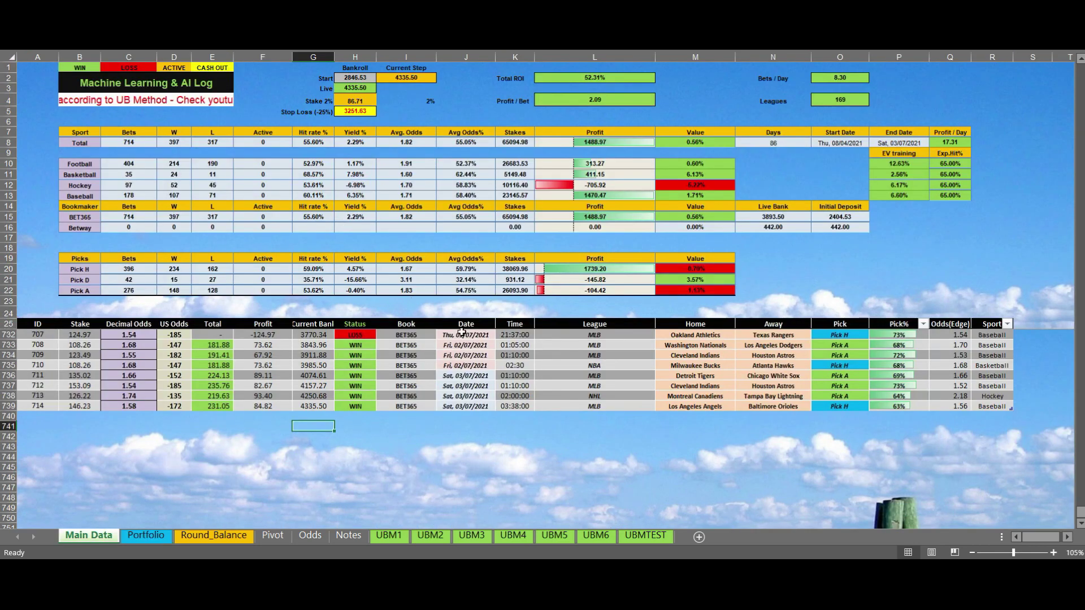
pyautogui.click(146, 535)
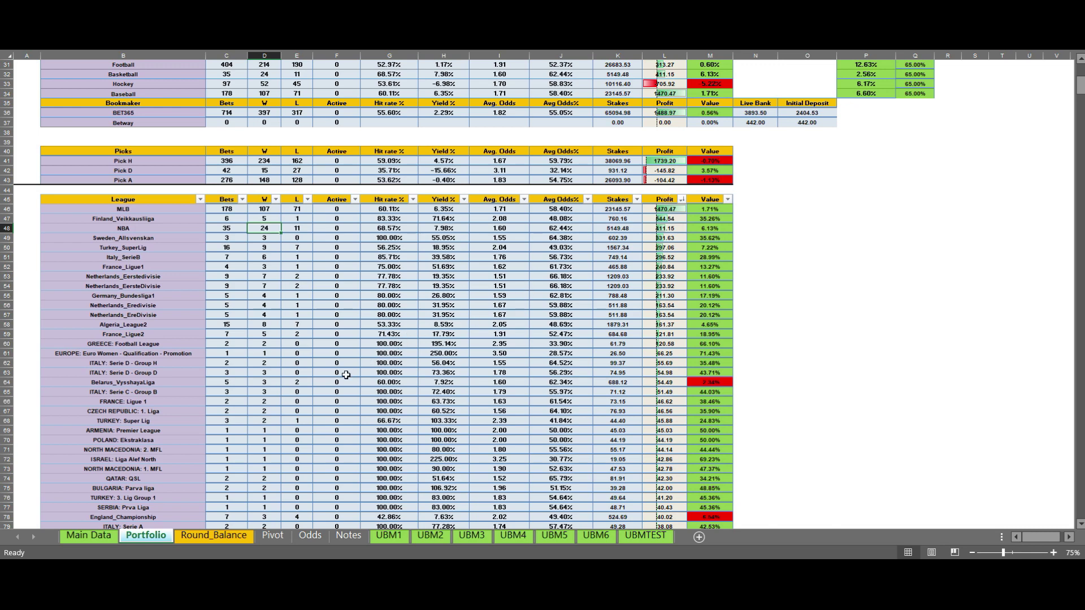
pyautogui.scroll(2, 345, 374)
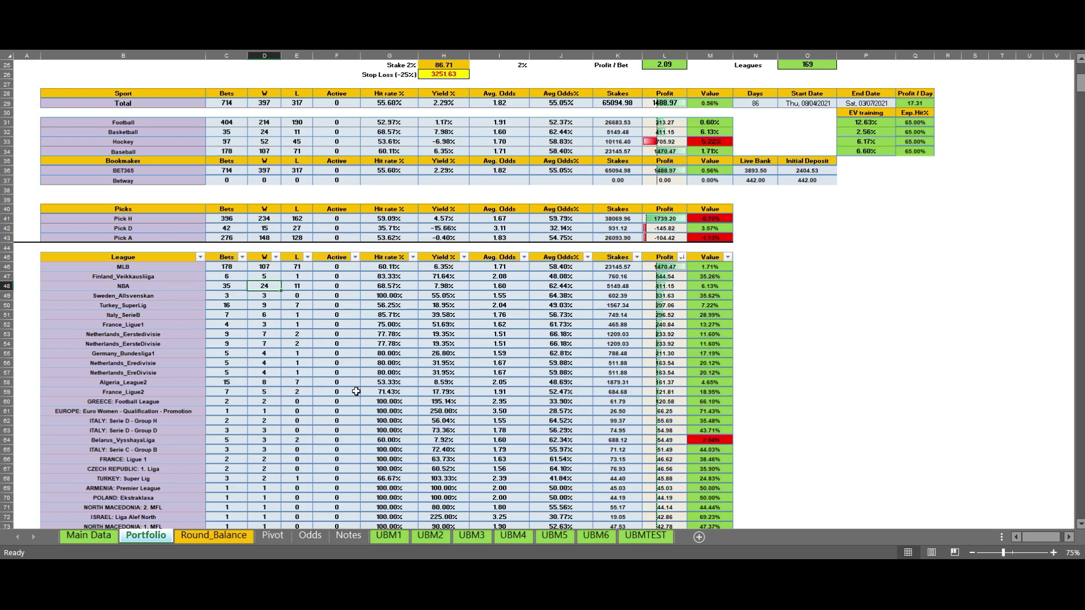
pyautogui.scroll(7, 222, 493)
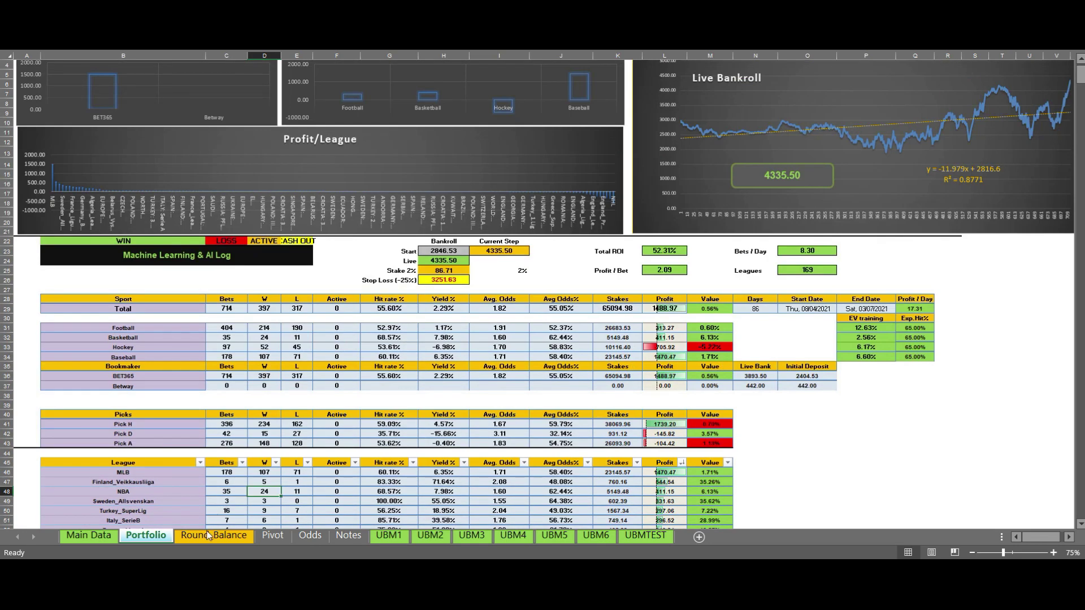
pyautogui.scroll(1, 208, 522)
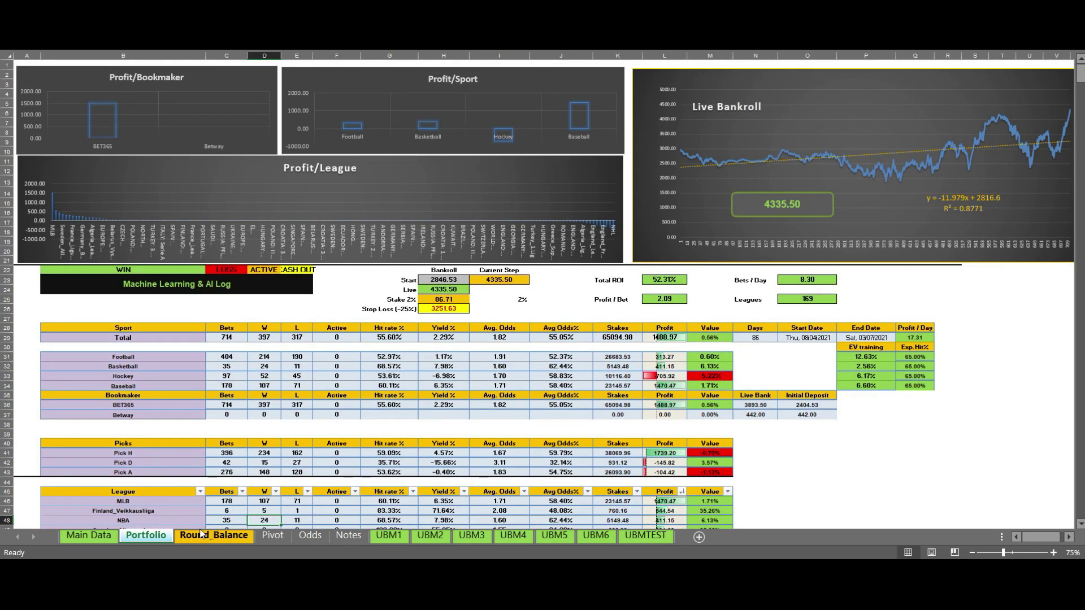
# - Open the Round_Balance sheet to view the daily balance chart and table
pyautogui.click(240, 541)
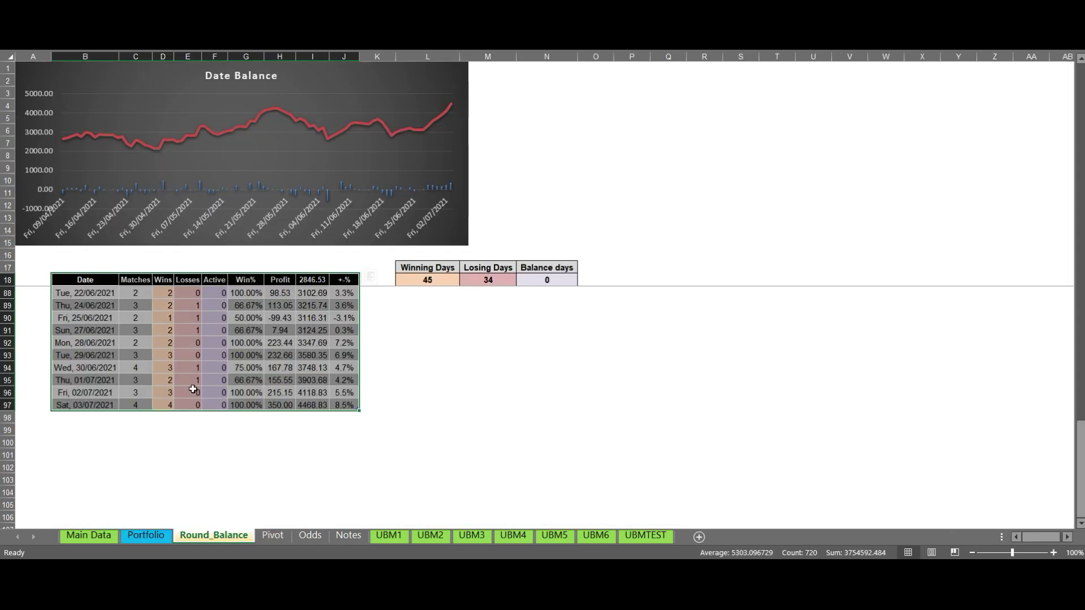
# - Examine the match, win, loss and active counts for 24/06/2021 onwards, plus the Winning Days and Losing Days totals
pyautogui.click(143, 305)
pyautogui.click(156, 304)
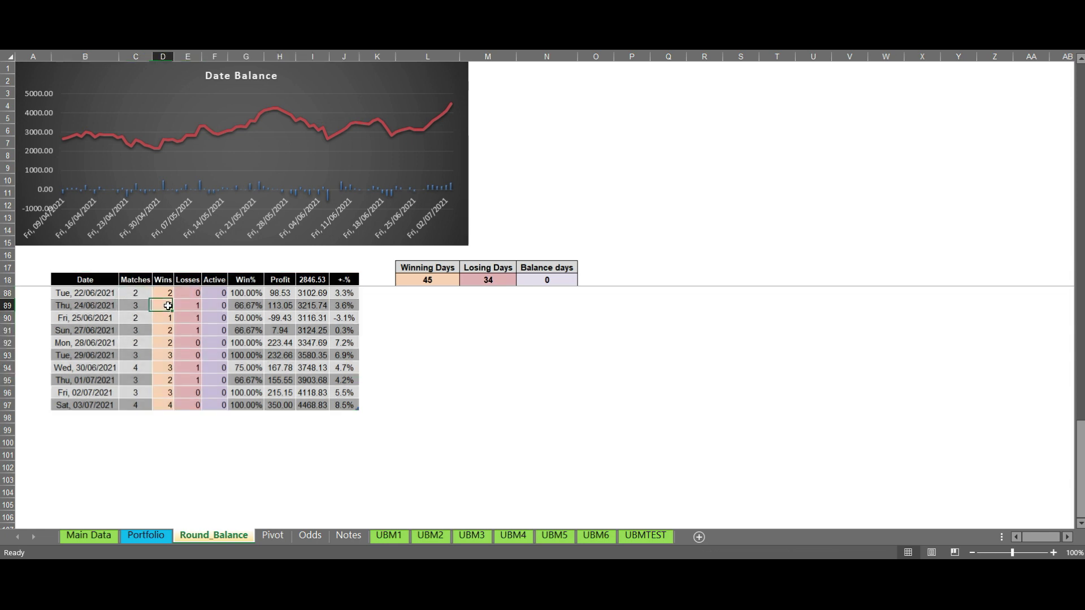
pyautogui.click(186, 307)
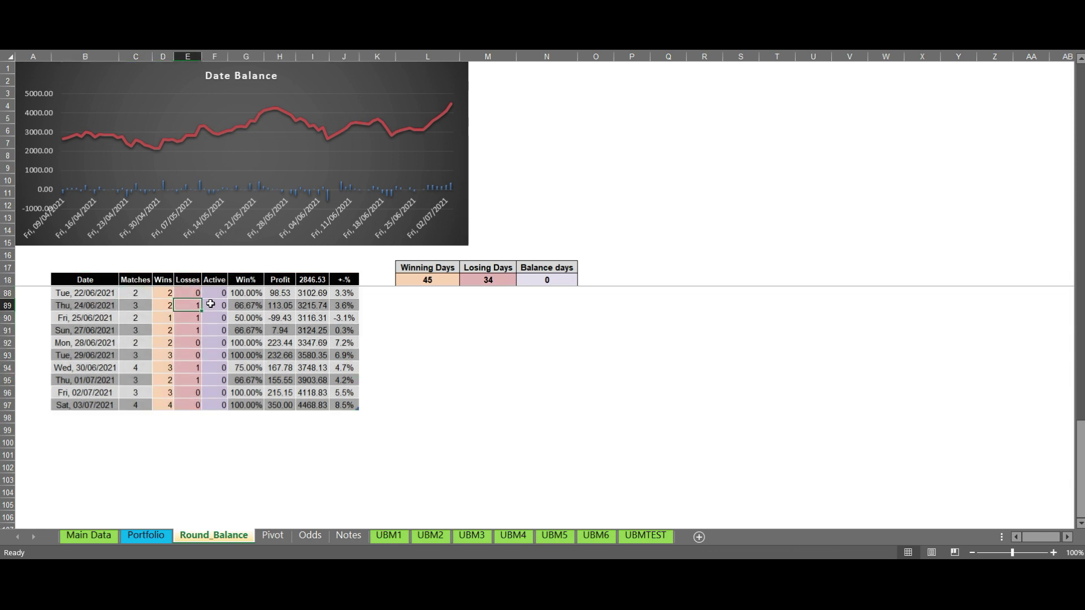
pyautogui.moveTo(213, 304); pyautogui.dragTo(215, 369)
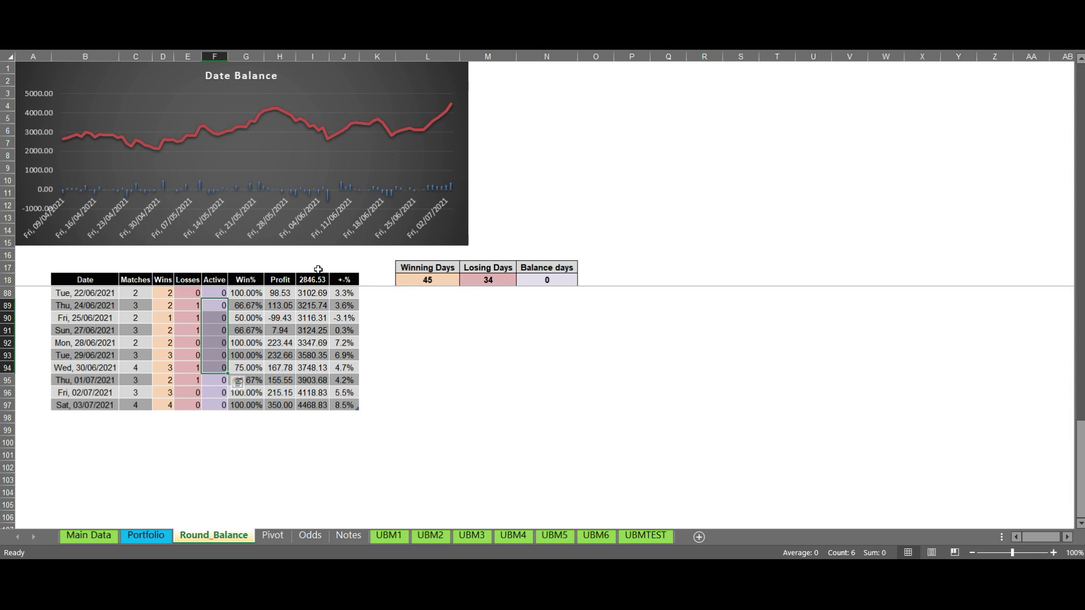
pyautogui.click(428, 282)
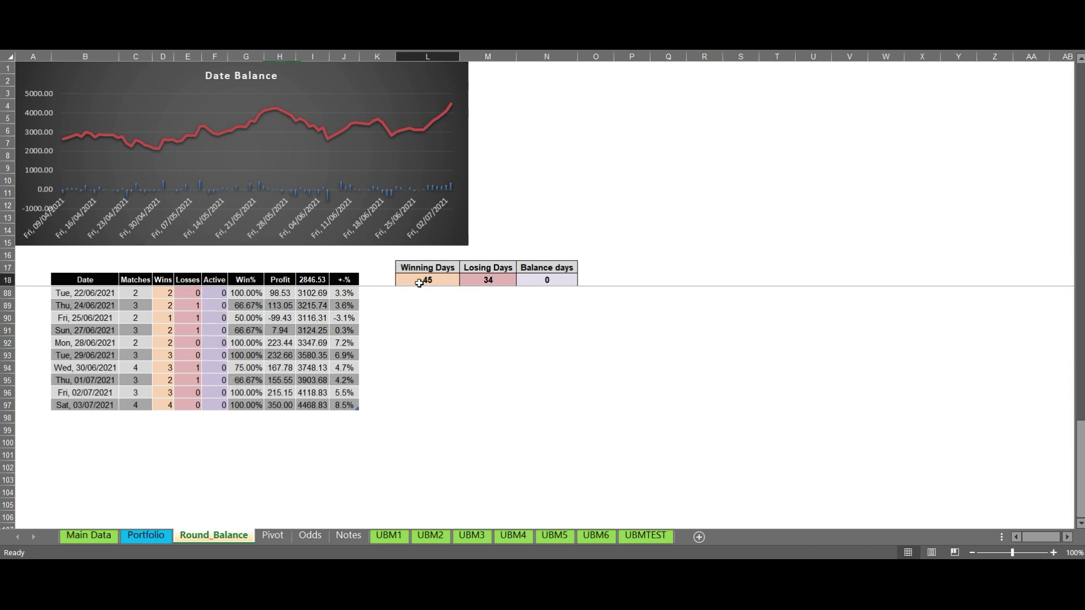
pyautogui.click(485, 280)
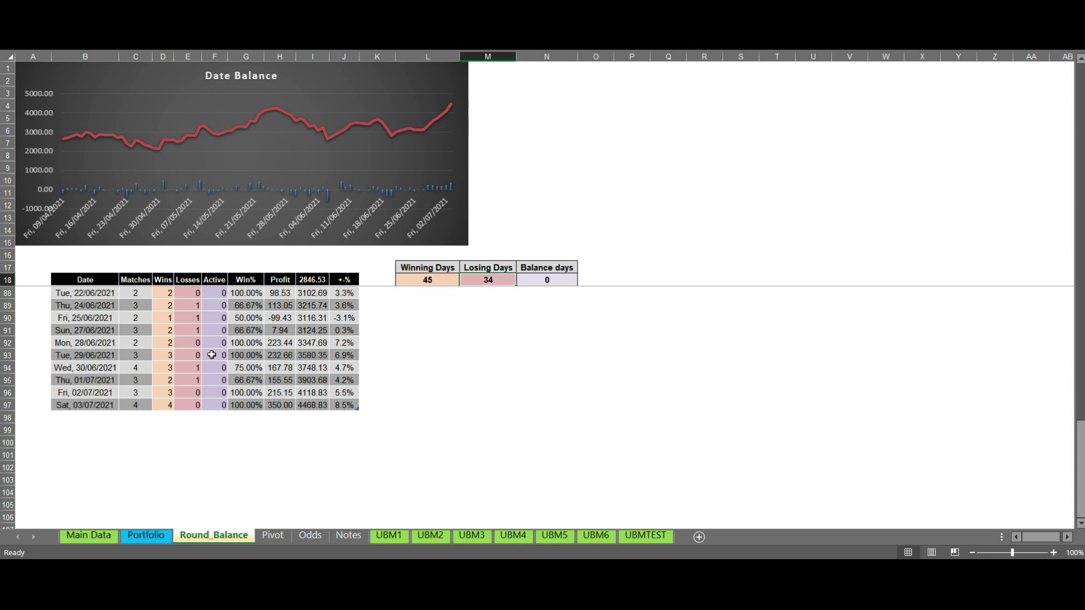
# - Highlight the Win%, Profit and running balance values in turn for 20/06/2021 to 03/07/2021 in the daily balance table
pyautogui.scroll(1, 254, 347)
pyautogui.moveTo(251, 306); pyautogui.dragTo(254, 445)
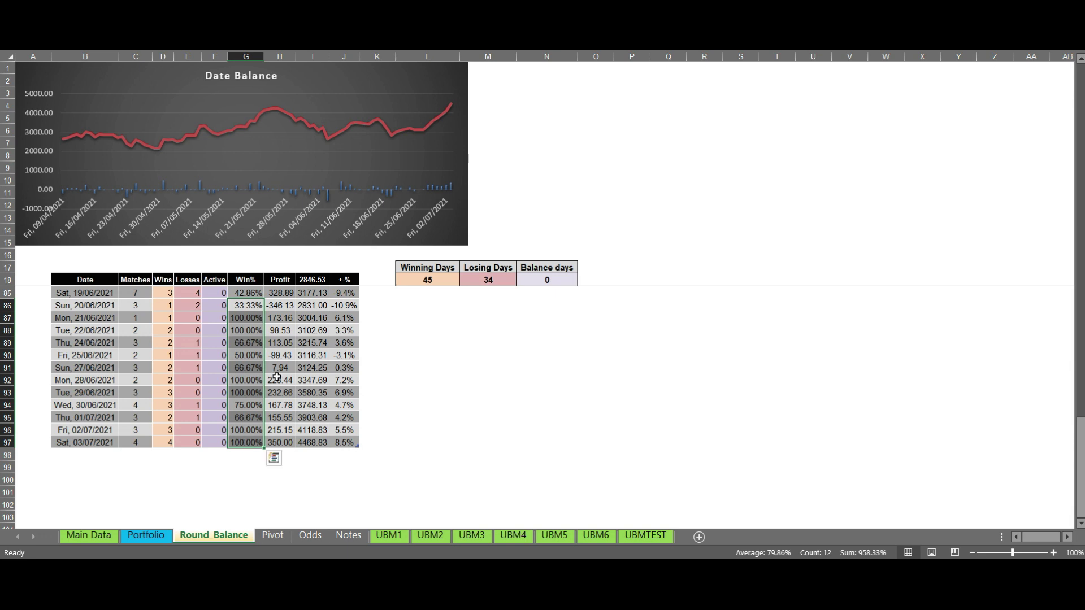
pyautogui.moveTo(289, 305); pyautogui.dragTo(283, 445)
pyautogui.moveTo(305, 307); pyautogui.dragTo(322, 440)
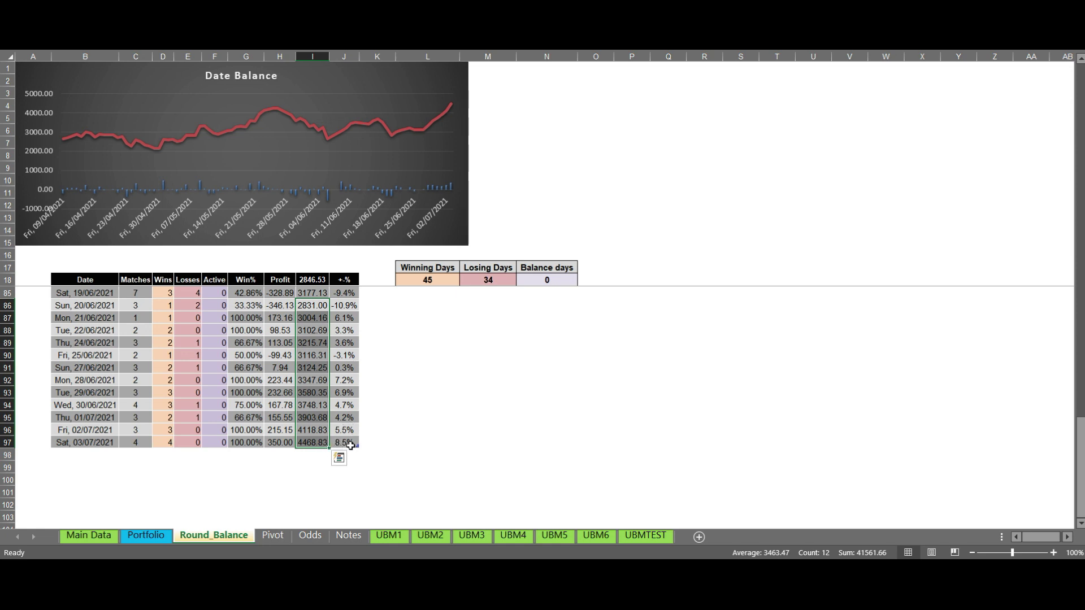
# - Open the Pivot sheet and look through the daily profit, bets and average odds rows
pyautogui.click(273, 535)
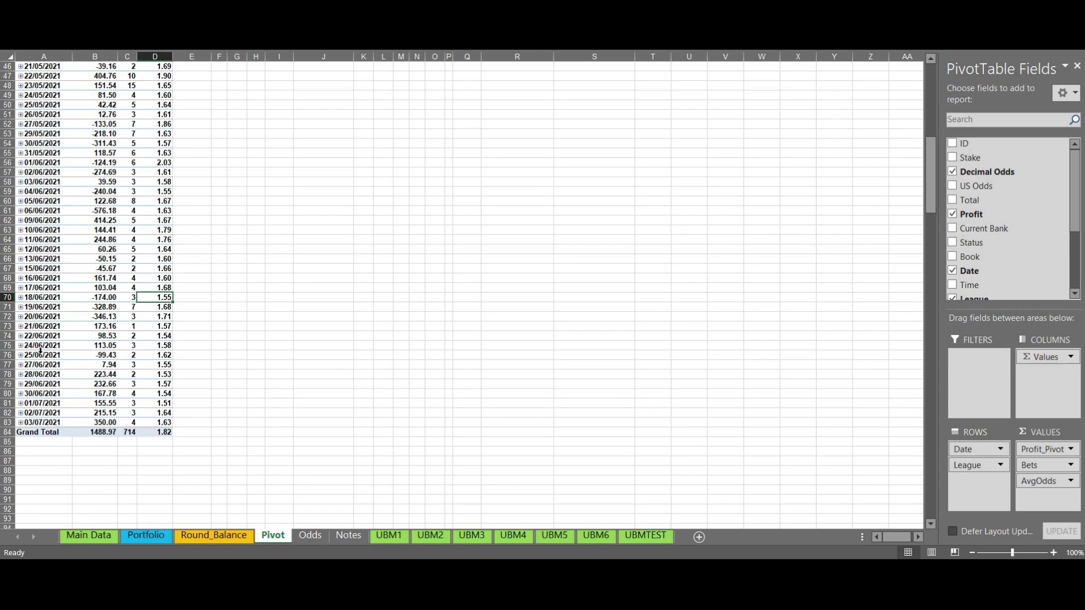
pyautogui.scroll(6, 44, 350)
pyautogui.scroll(-6, 44, 349)
# - Expand 02/07/2021 in the pivot table, check the profit, bets and average odds for NBA and MLB, and collapse it
pyautogui.click(20, 414)
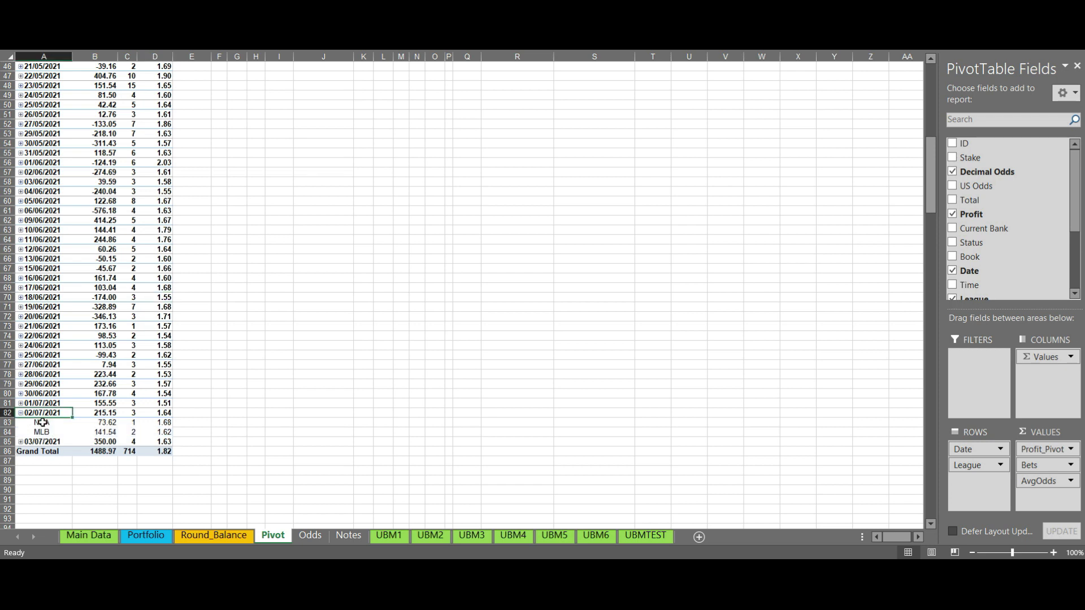
pyautogui.click(45, 423)
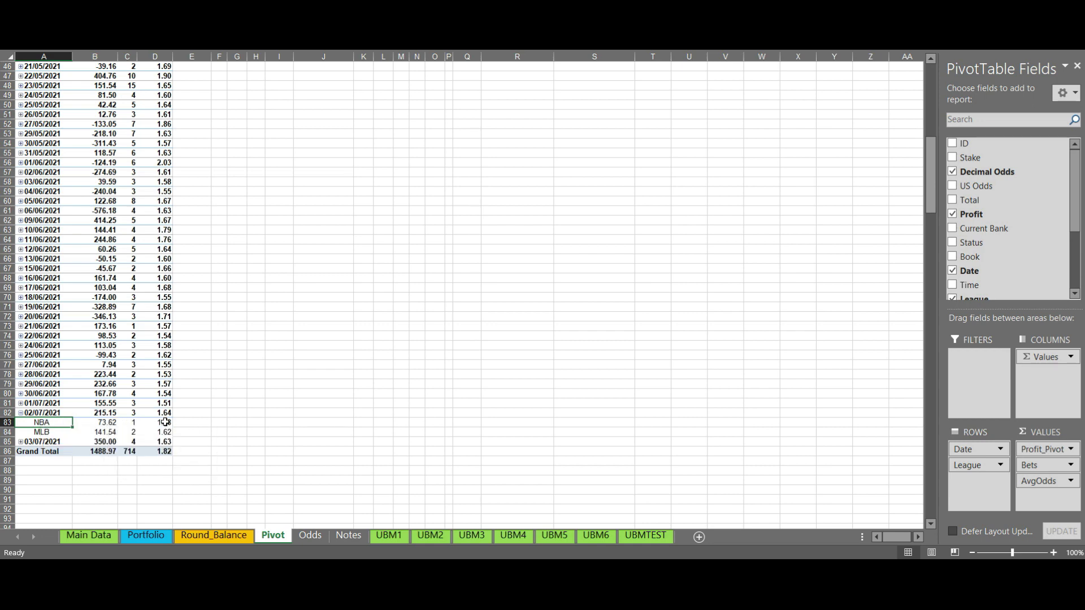
pyautogui.moveTo(169, 423)
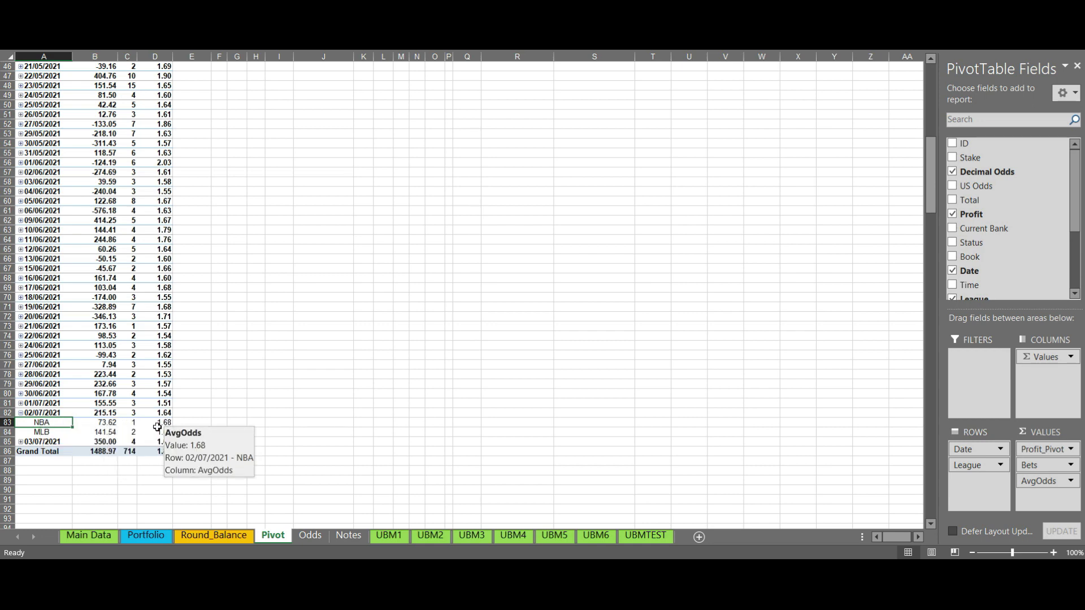
pyautogui.click(114, 425)
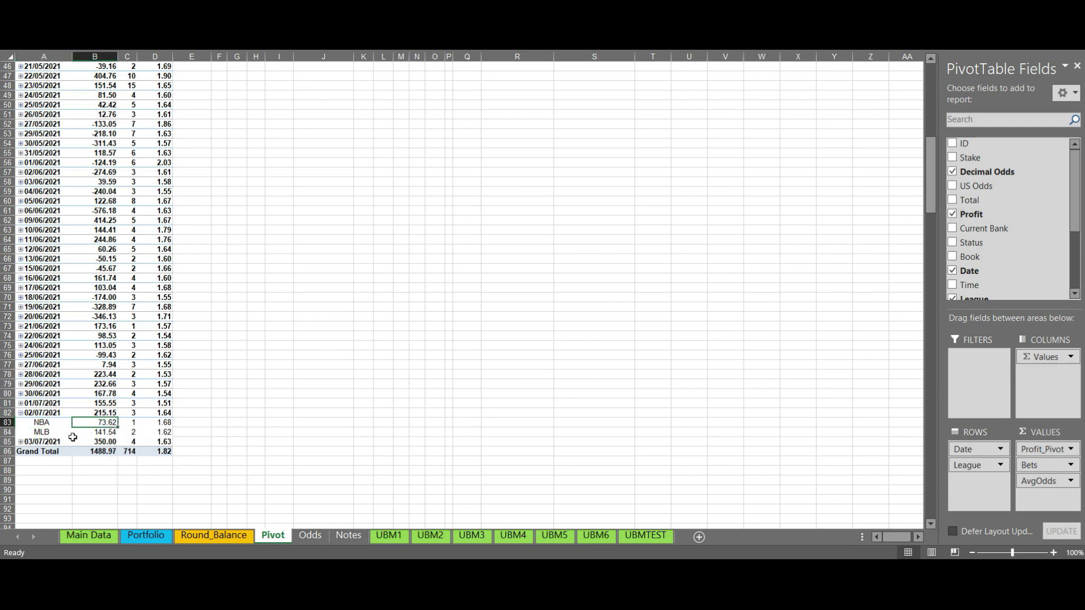
pyautogui.click(51, 435)
pyautogui.click(120, 433)
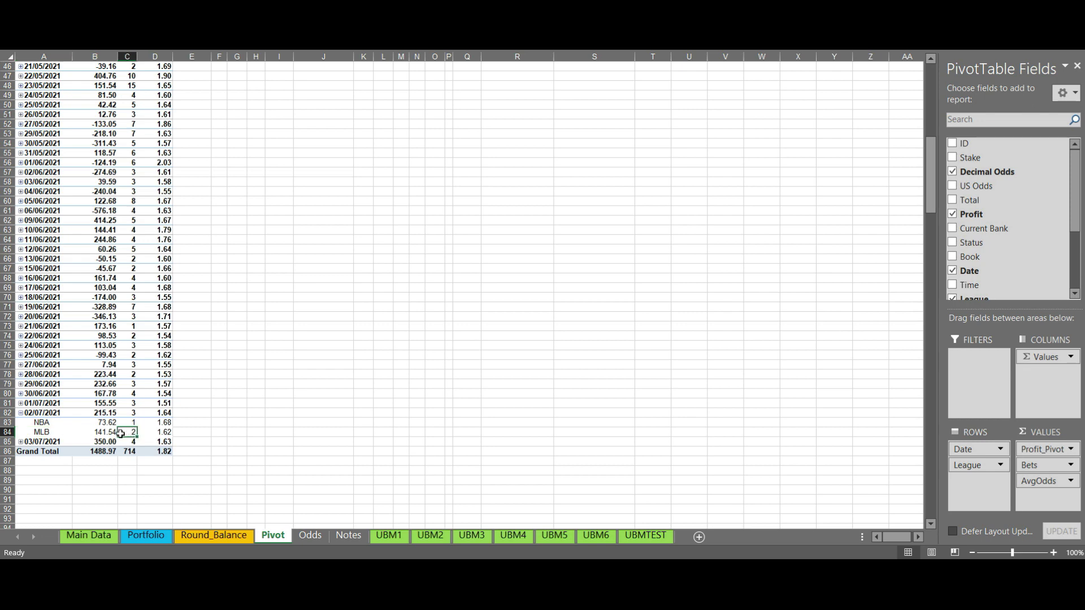
pyautogui.click(116, 435)
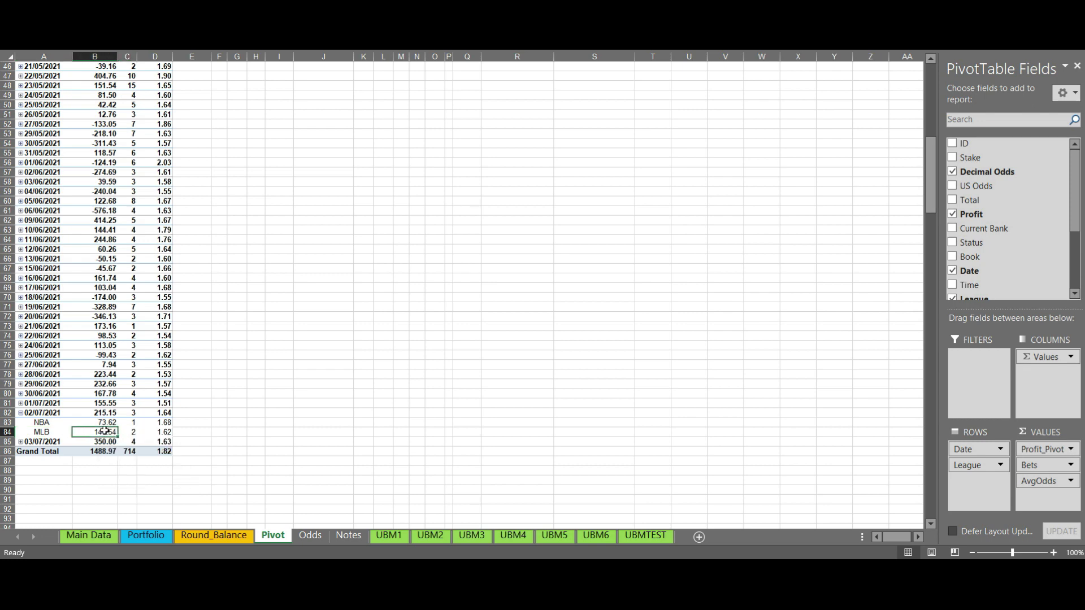
pyautogui.click(165, 434)
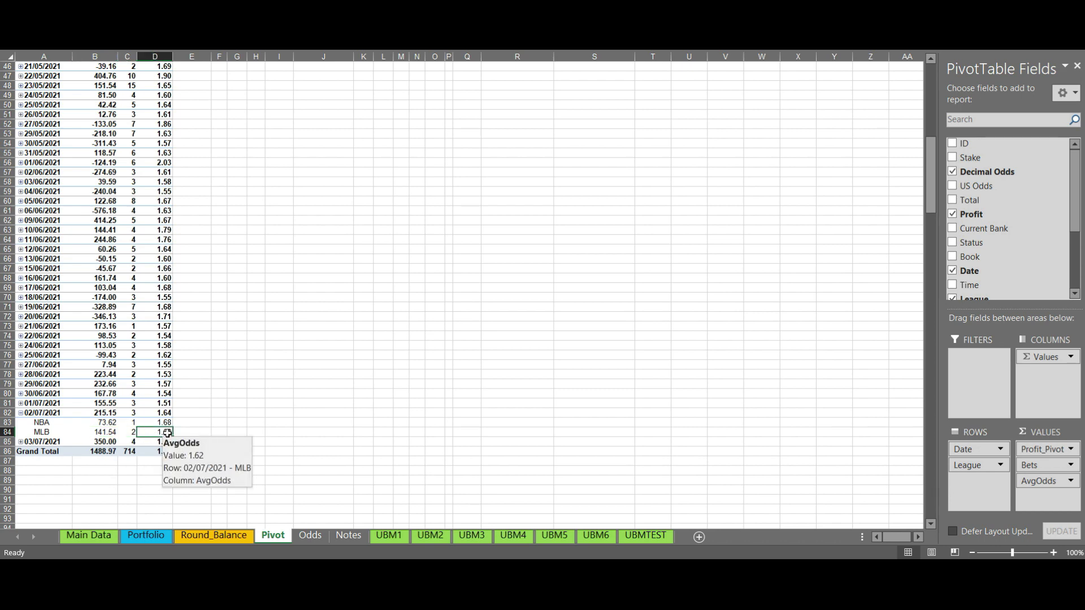
pyautogui.click(20, 413)
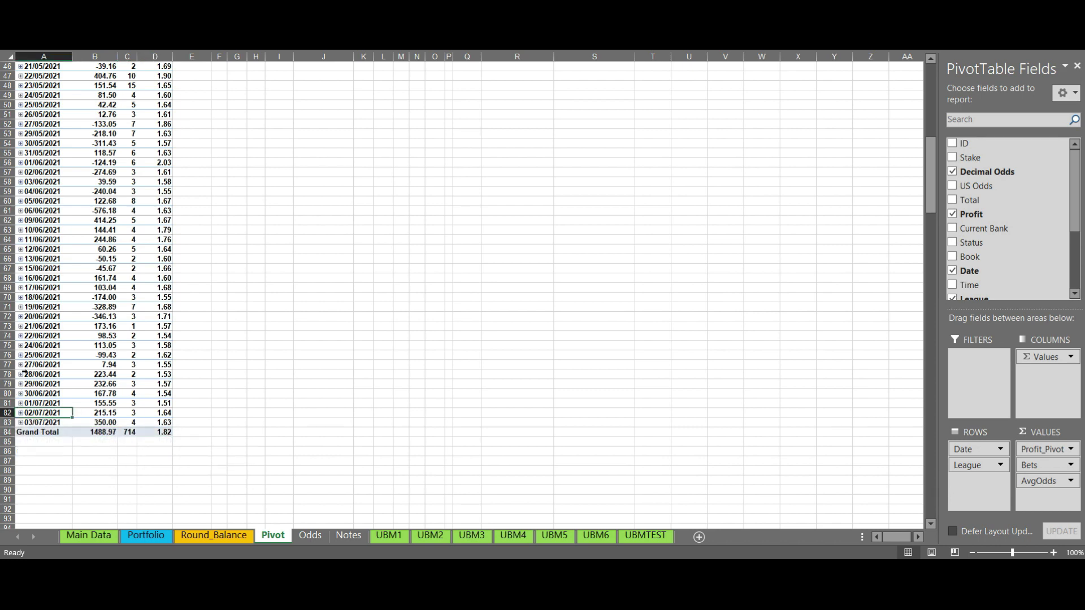
# - Check the league breakdown of 27/06/2021, collapse it, and highlight the profits for 18/06/2021 to 20/06/2021
pyautogui.click(22, 365)
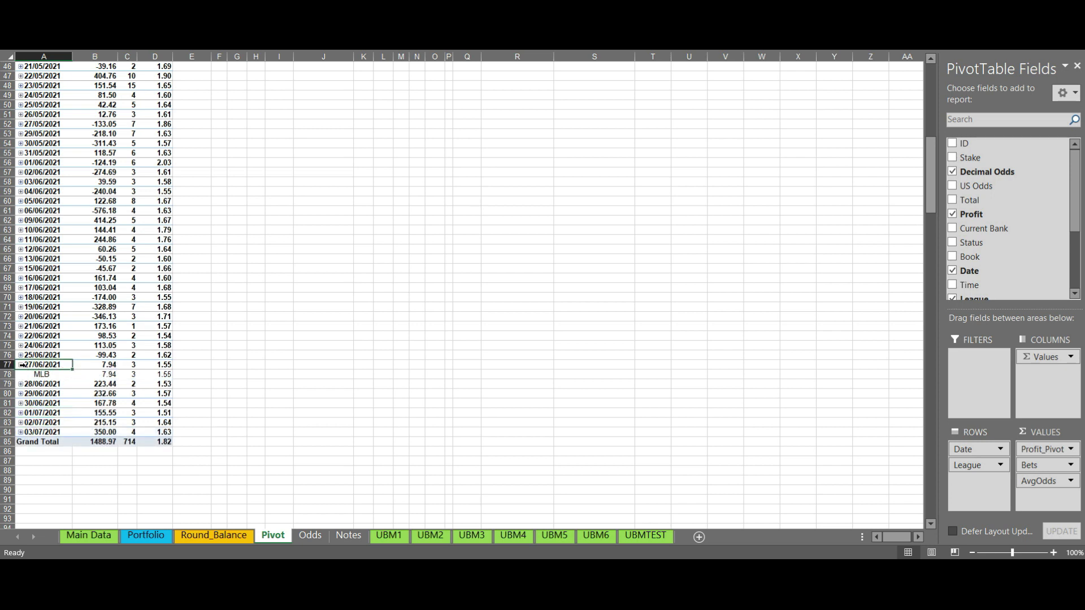
pyautogui.click(22, 365)
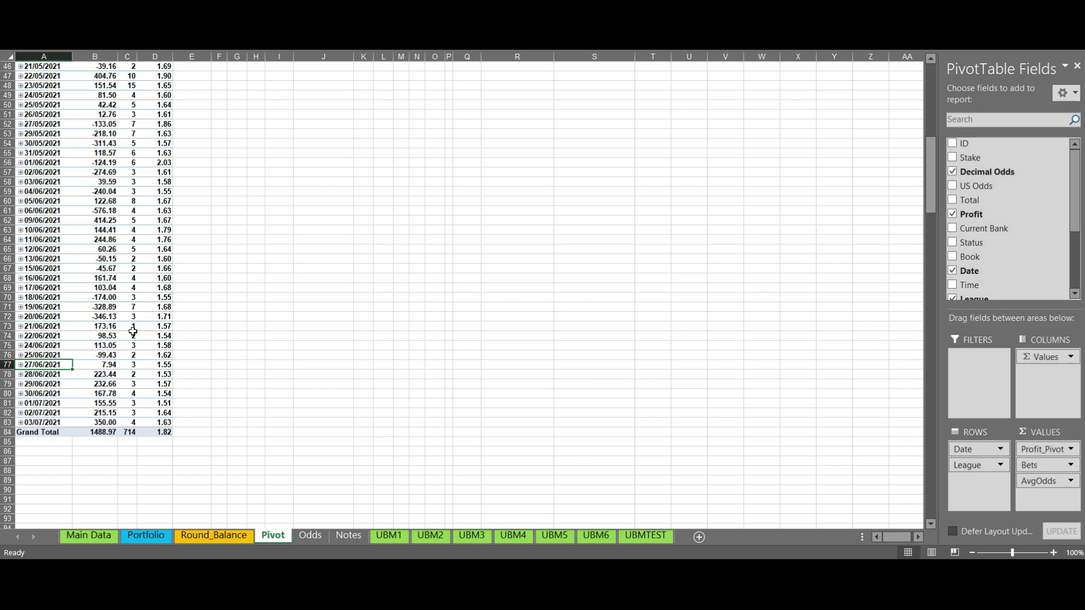
pyautogui.moveTo(104, 299); pyautogui.dragTo(104, 318)
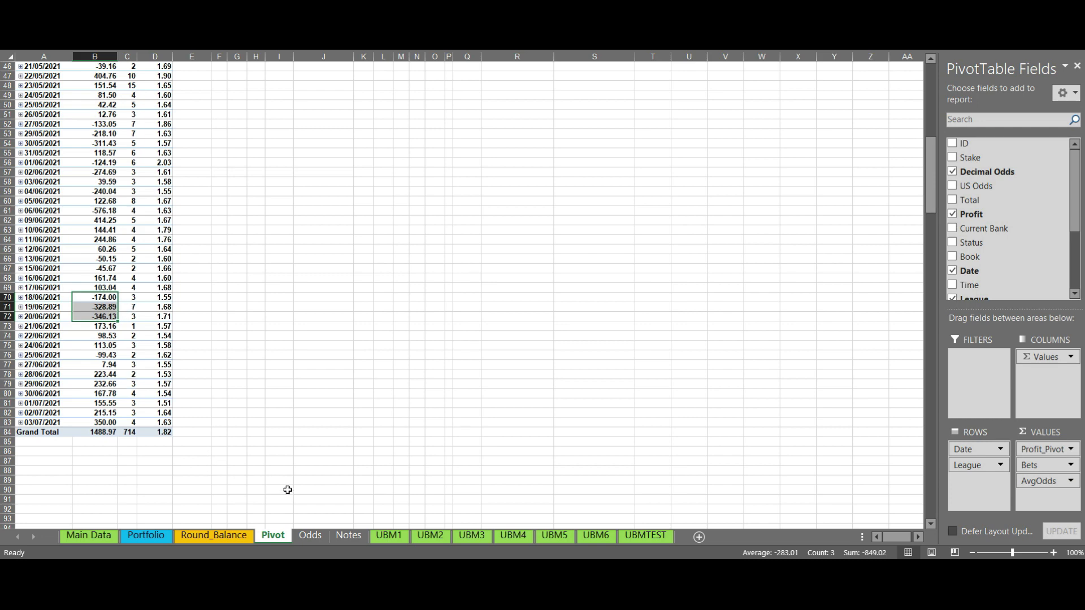
# - Open the Odds sheet and examine the bet counts from odds range 1.3-1.4 to 1.8-1.9 and the first ProfitSum value
pyautogui.click(309, 536)
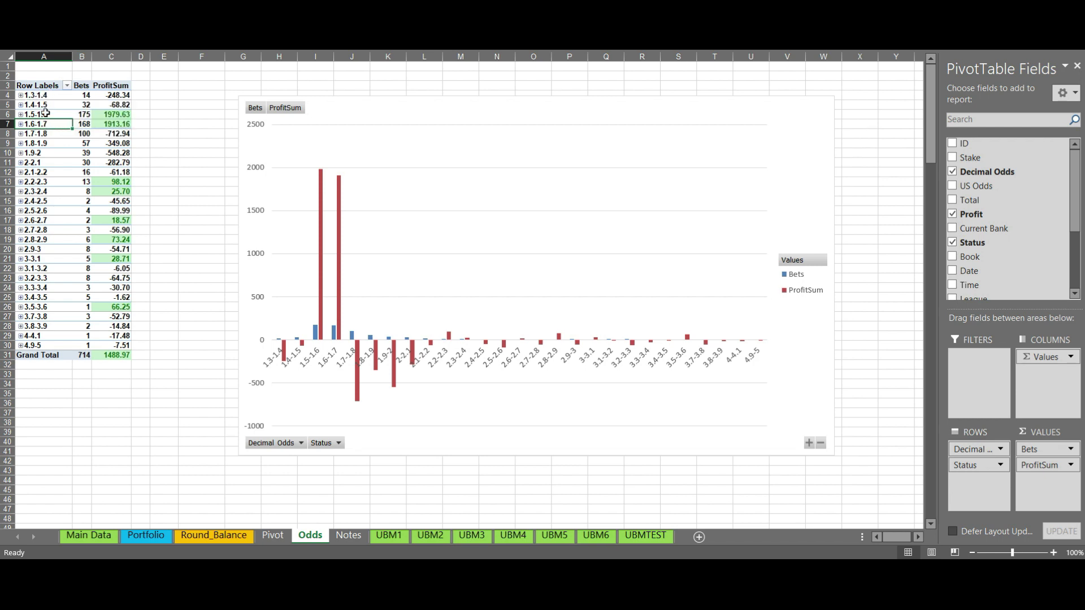
pyautogui.click(85, 97)
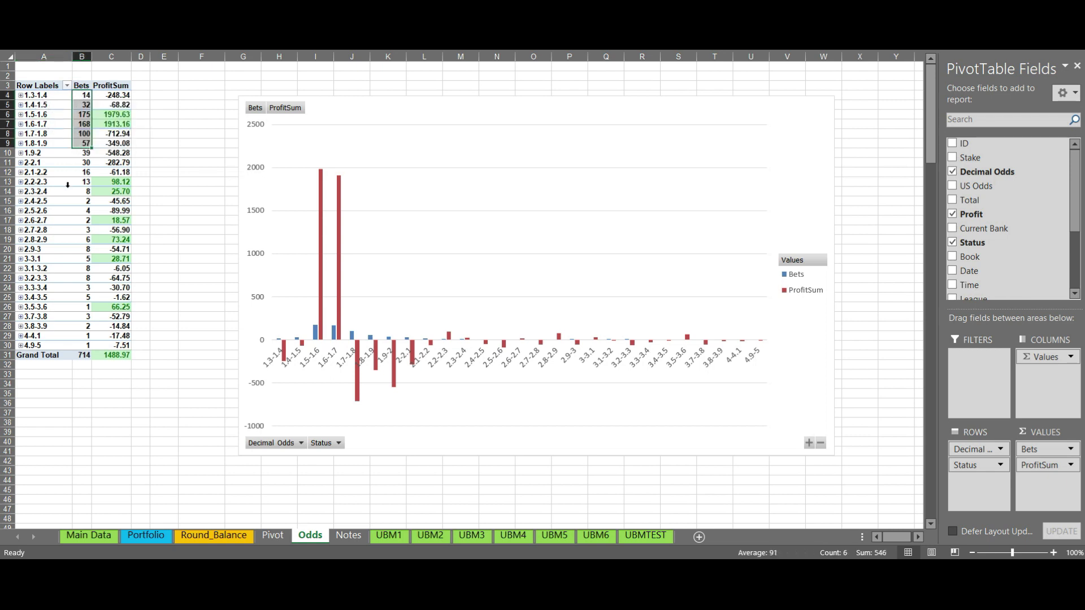
pyautogui.click(68, 185)
pyautogui.click(119, 96)
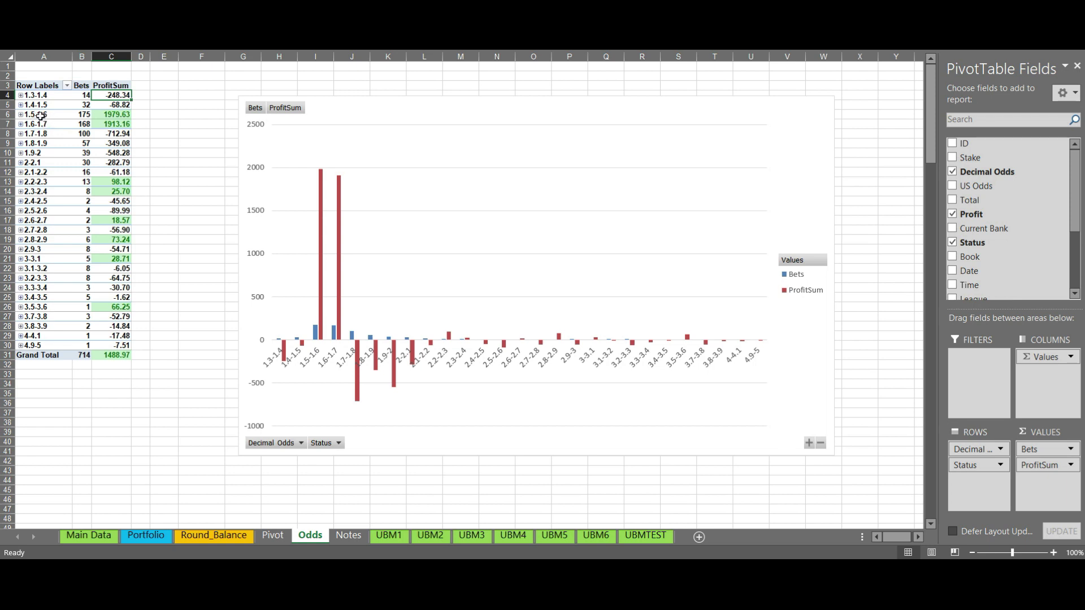
# - Highlight the odds ranges 1.5-1.6 to 1.7-1.8 and check the ProfitSum of 1.5-1.6 and 1.7-1.8
pyautogui.moveTo(50, 133); pyautogui.dragTo(51, 115)
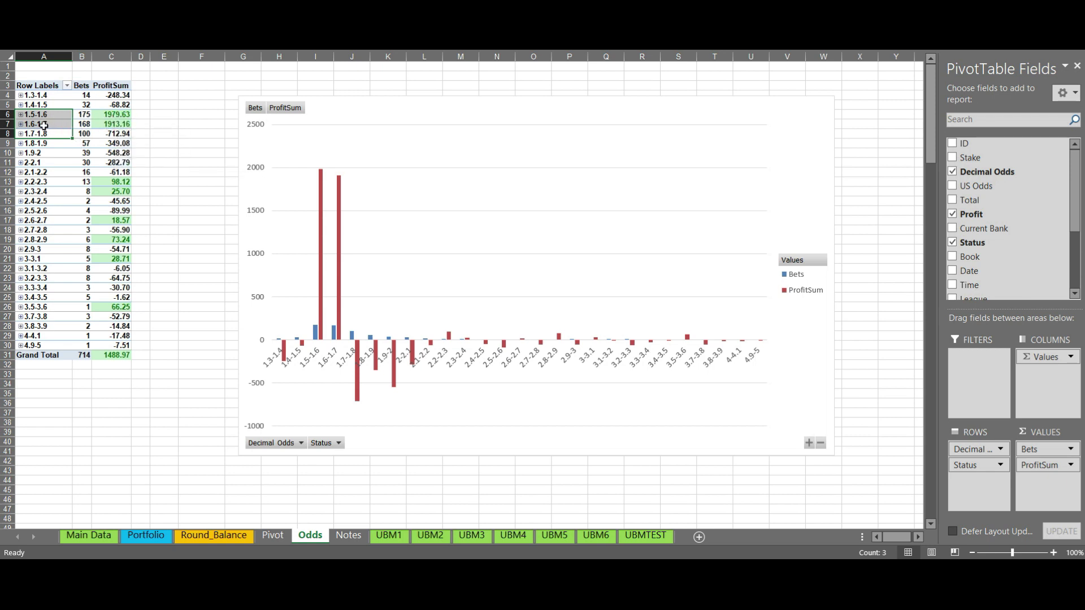
pyautogui.click(116, 113)
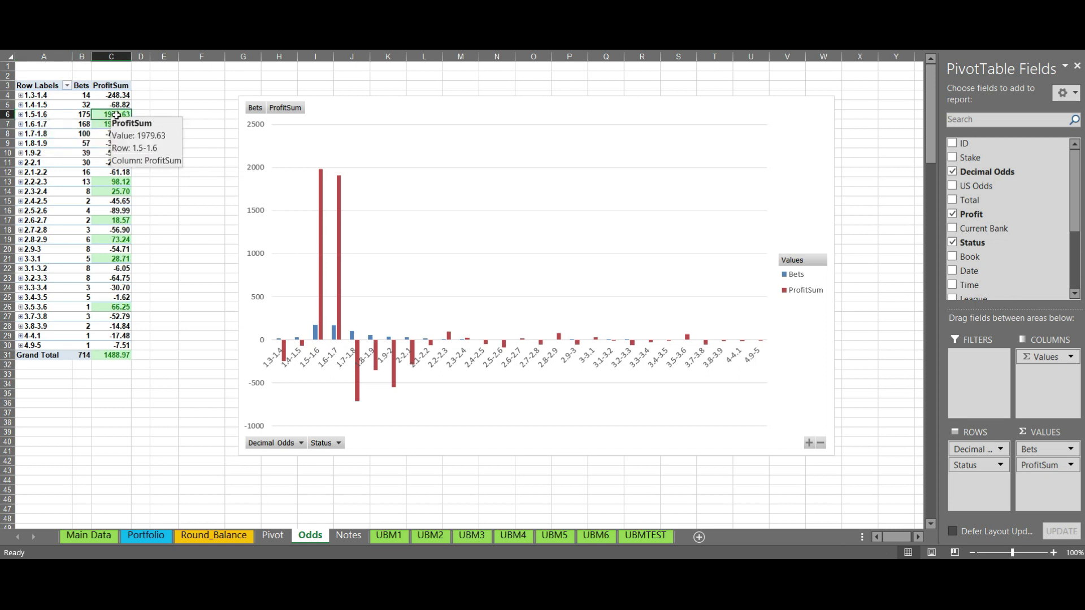
pyautogui.click(45, 124)
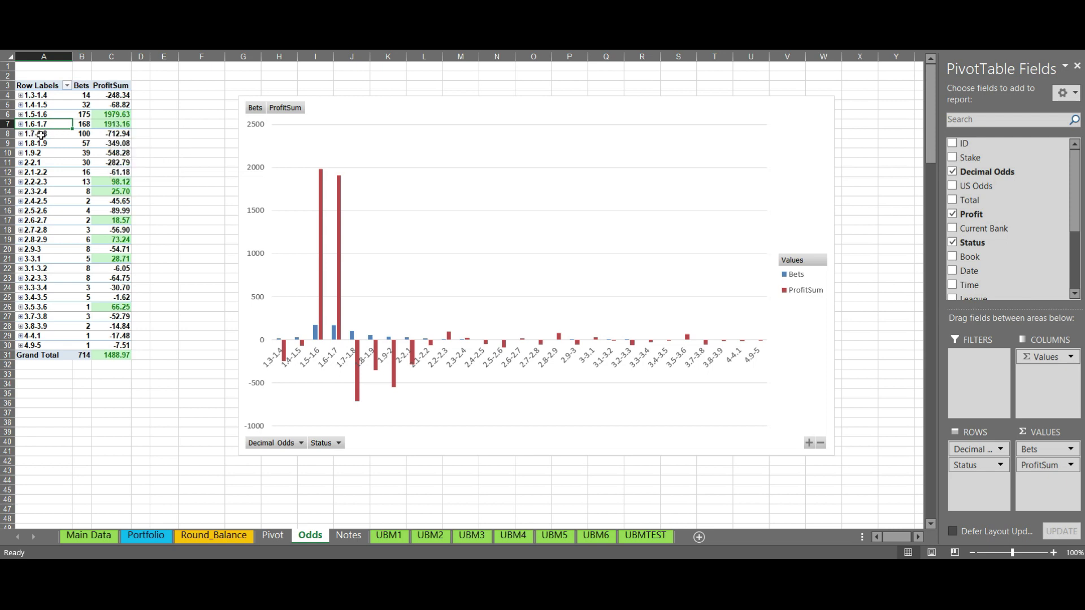
pyautogui.click(114, 135)
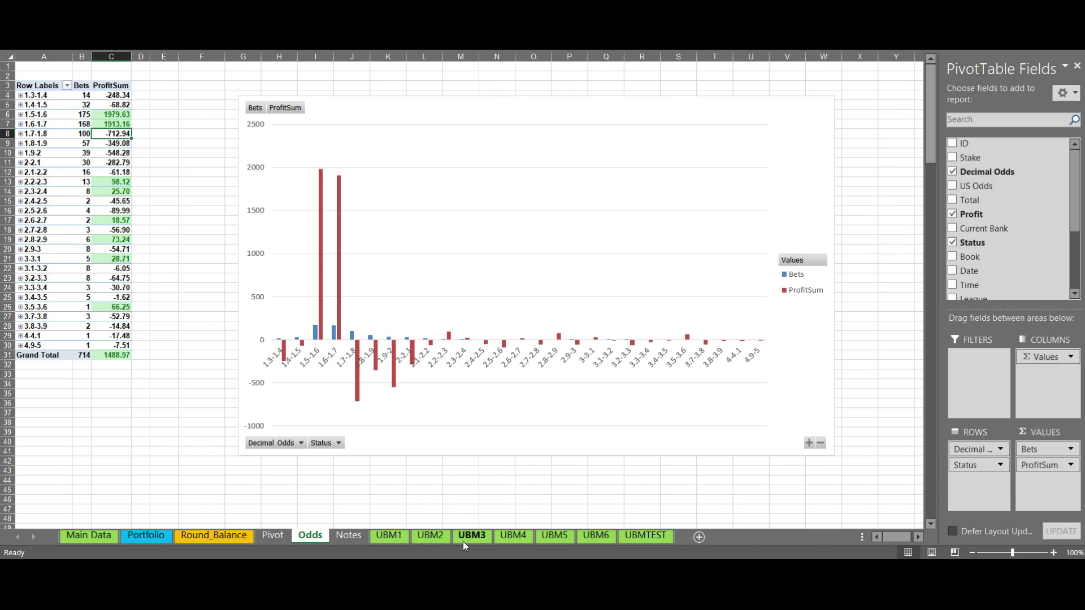
# - View the UBM1 staking sheet from its first step and return to the Main Data sheet
pyautogui.click(395, 542)
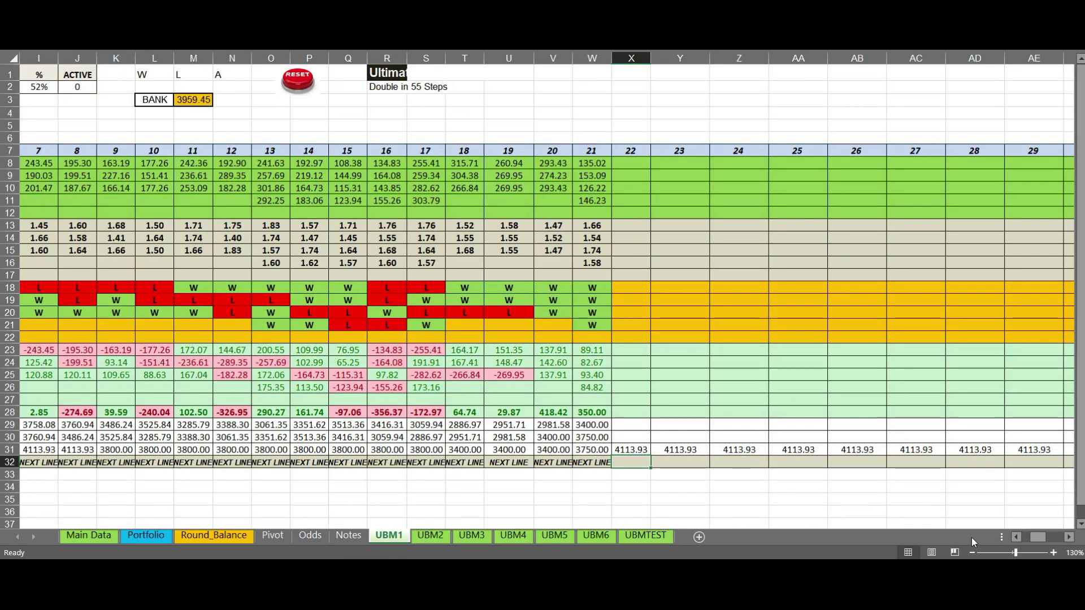
pyautogui.moveTo(1040, 541); pyautogui.dragTo(1025, 541)
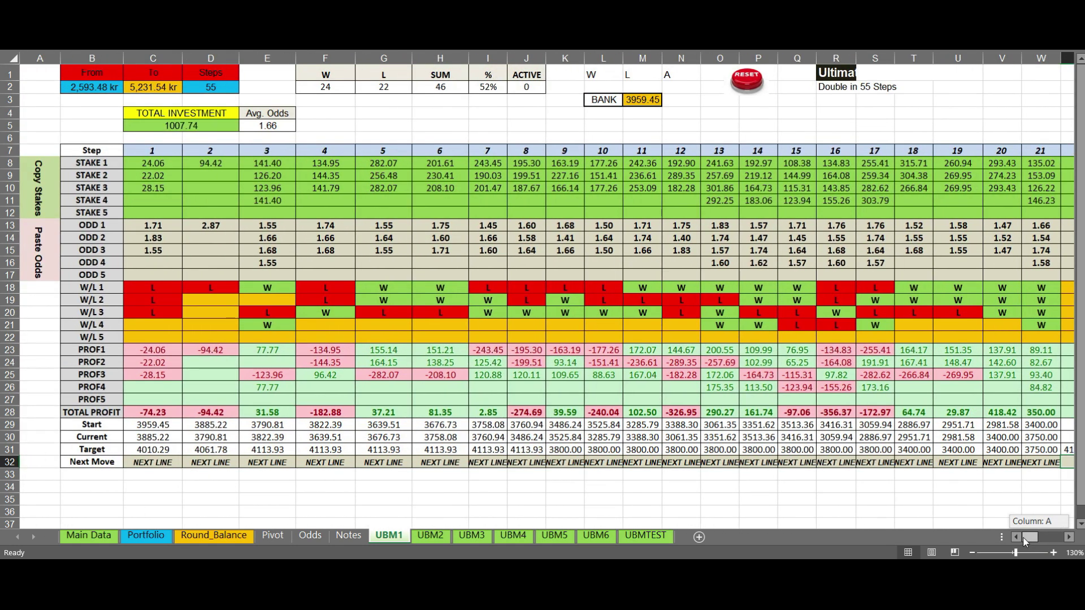
pyautogui.moveTo(1028, 541)
pyautogui.mouseDown()
pyautogui.moveTo(1052, 543)
pyautogui.moveTo(1028, 540)
pyautogui.mouseUp()
pyautogui.click(82, 539)
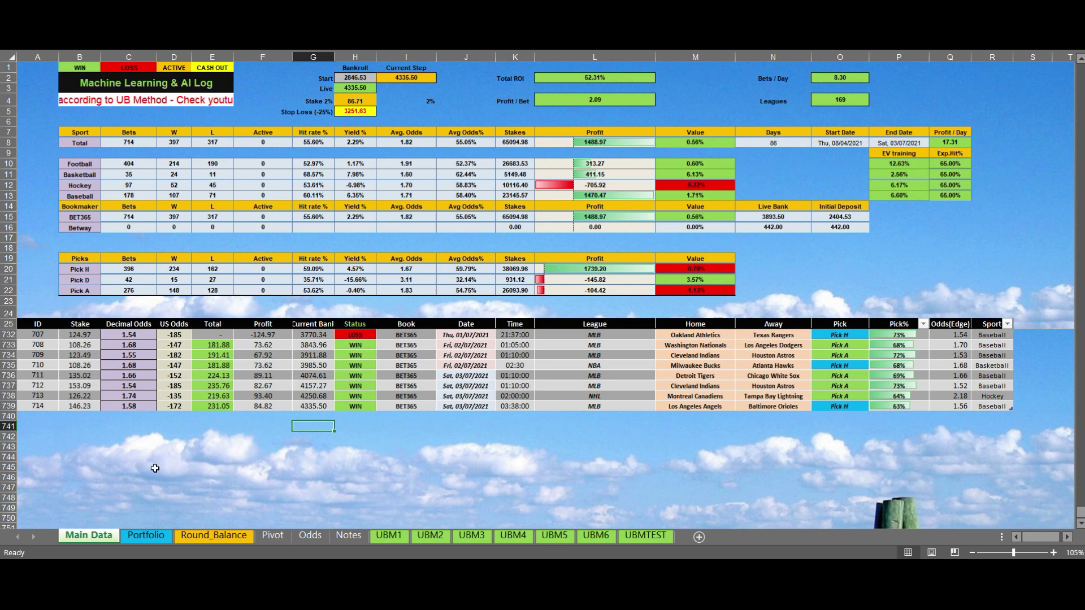